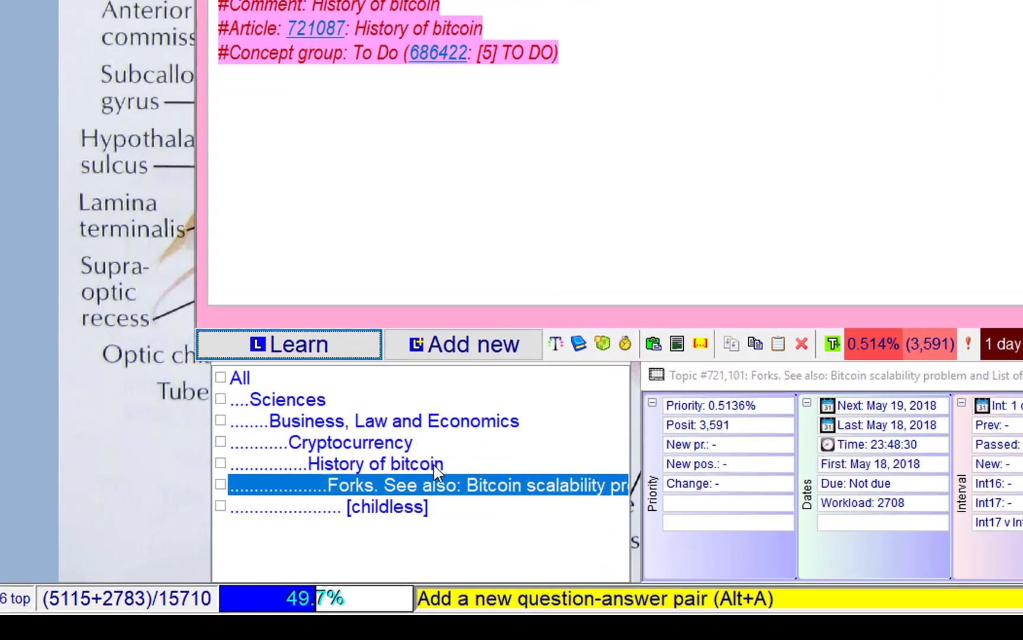
# Open History of bitcoin in the knowledge tree and start learning its branch, beginning with Satoshi Nakamoto
pyautogui.click(300, 558)
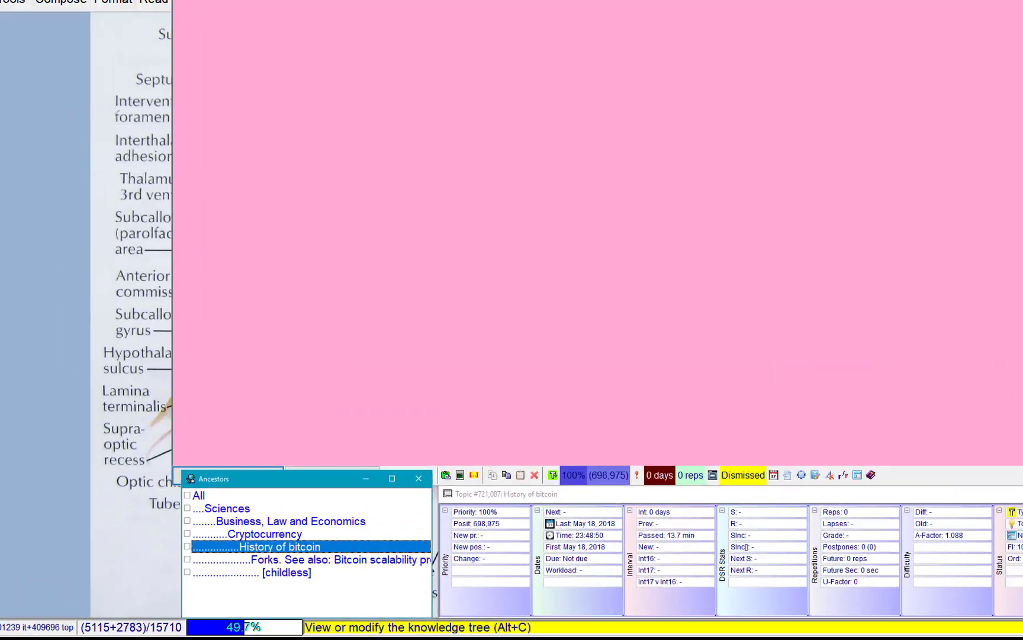
pyautogui.hotkey('alt', 'c')
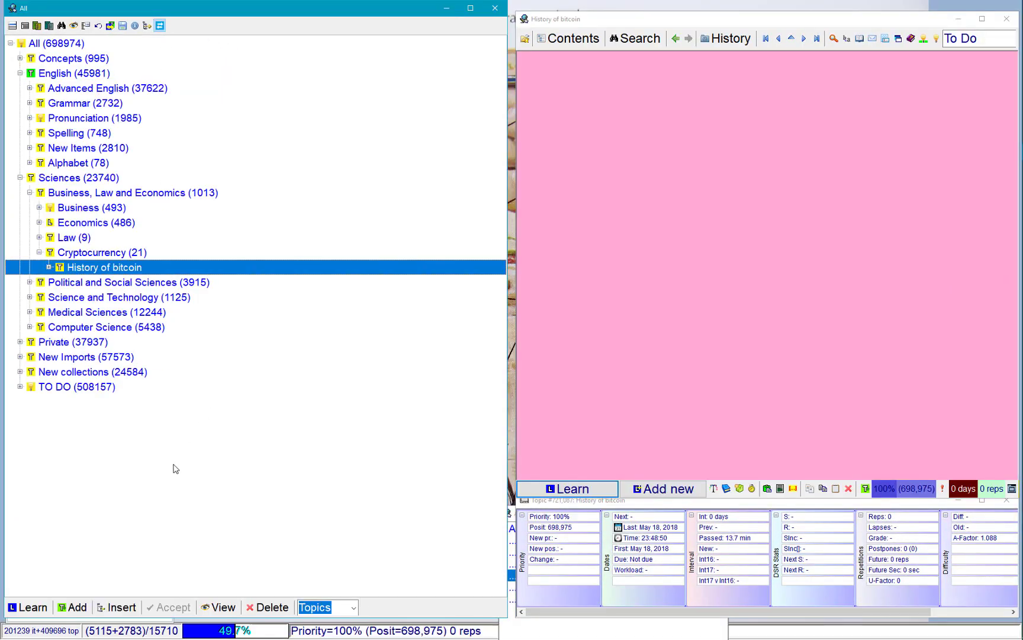
pyautogui.click(35, 608)
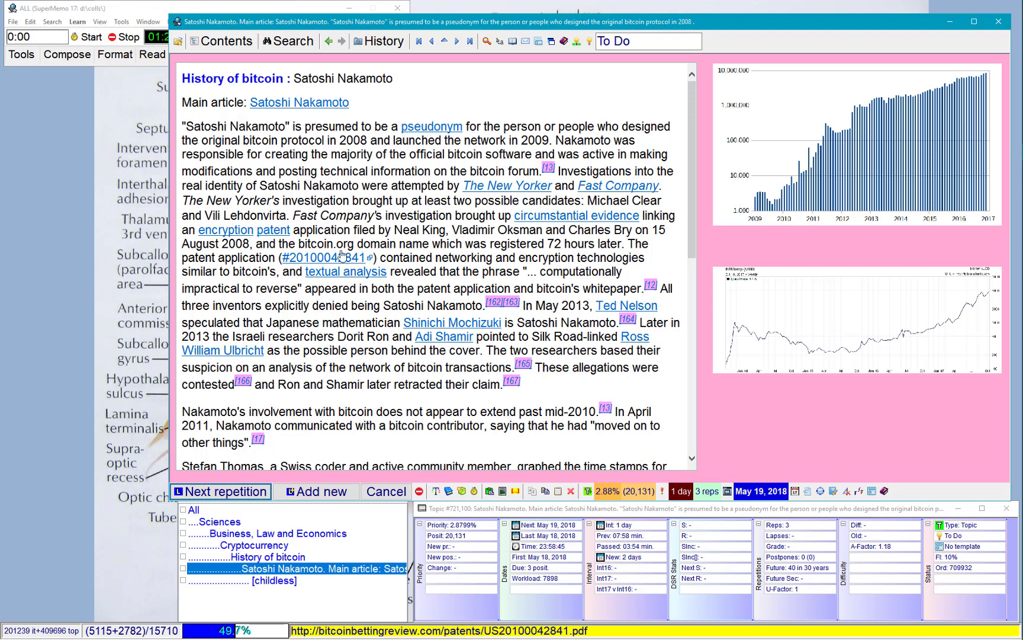
pyautogui.click(318, 123)
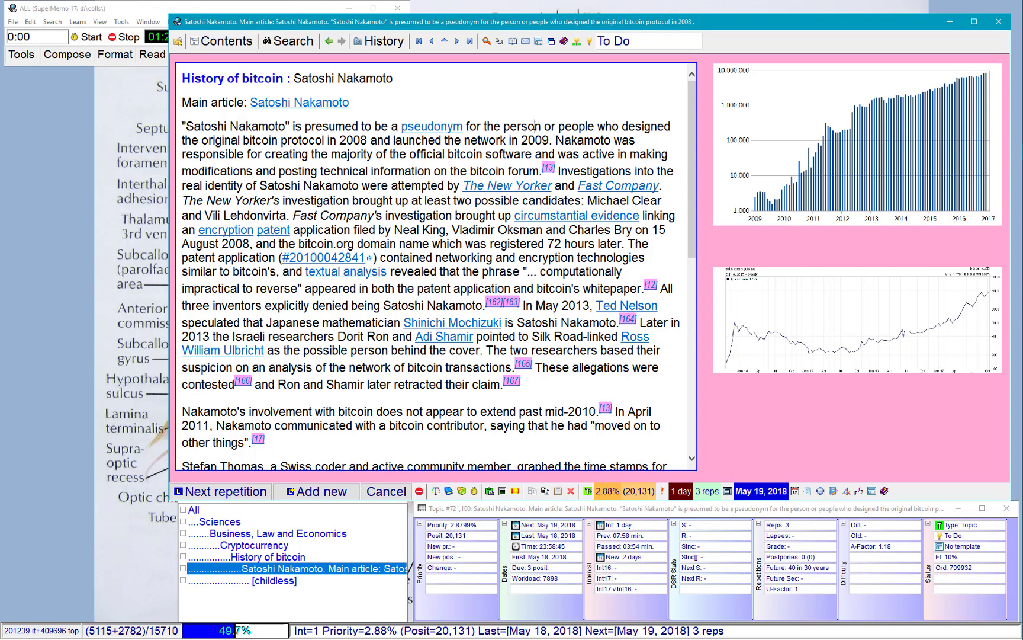
# Extract the article's opening pseudonym sentence, ending at 2009, into a new topic
pyautogui.hotkey('shift', 'Down')
pyautogui.hotkey('shift', 'End')
pyautogui.hotkey('ctrl', 'shift', 'Left')
pyautogui.hotkey('ctrl', 'shift', 'Left')
pyautogui.hotkey('ctrl', 'shift', 'Left')
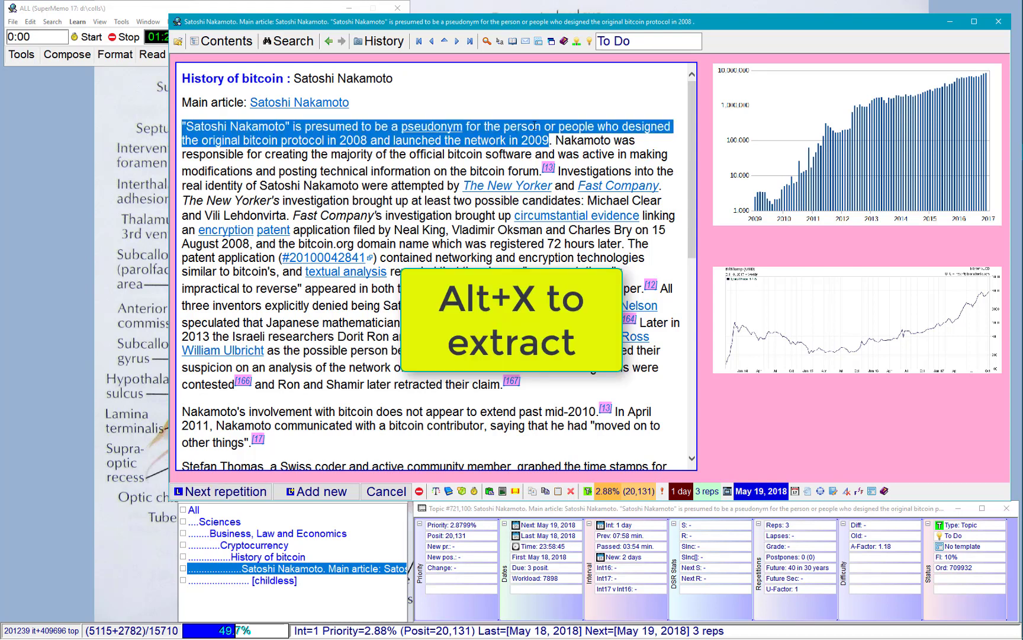
pyautogui.hotkey('alt', 'x')
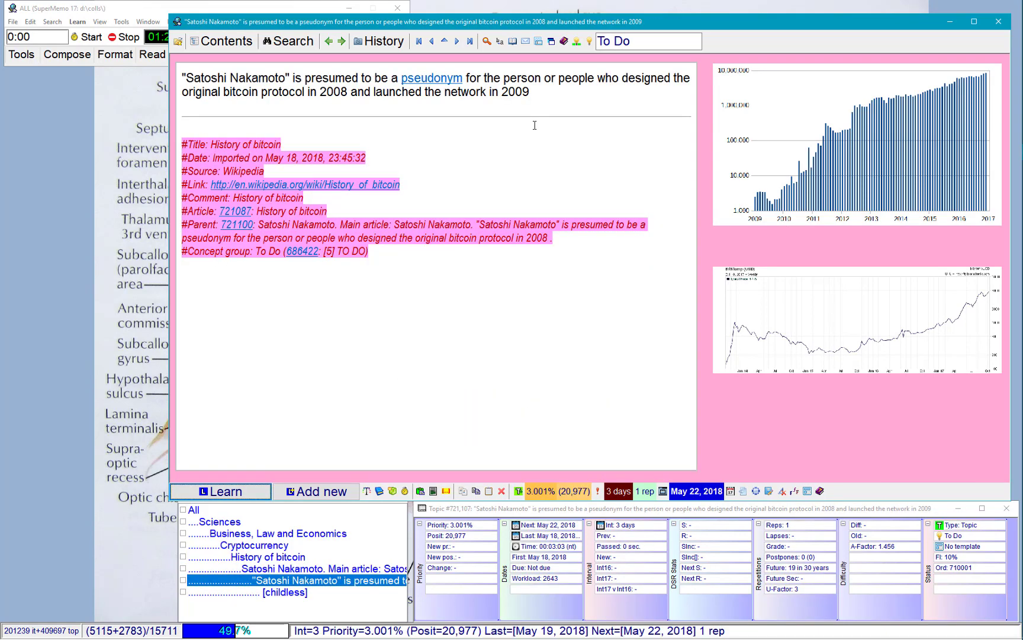
# Make cloze deletions of 2008 and 2009 in the extract, then return to the Satoshi Nakamoto article
pyautogui.click(344, 90)
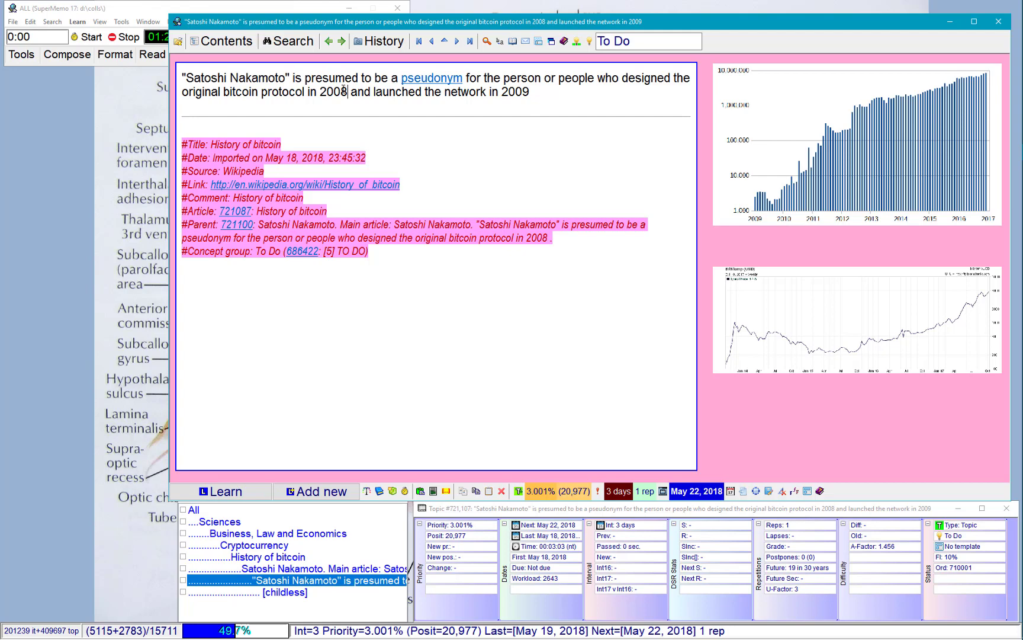
pyautogui.doubleClick(344, 90)
pyautogui.hotkey('alt', 'z')
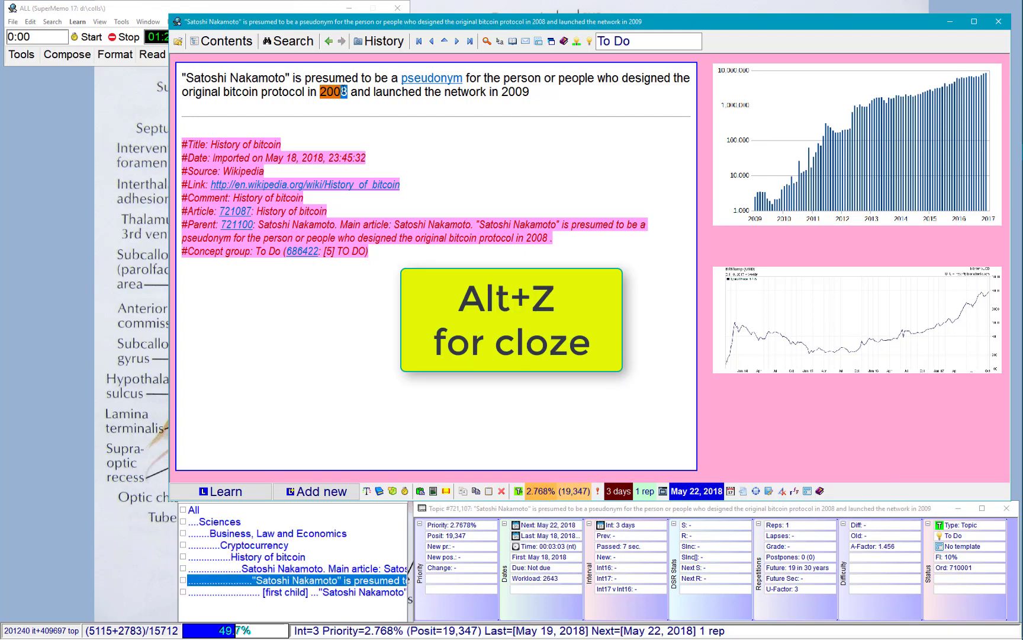
pyautogui.press('End')
pyautogui.hotkey('ctrl', 'shift', 'Left')
pyautogui.hotkey('alt', 'z')
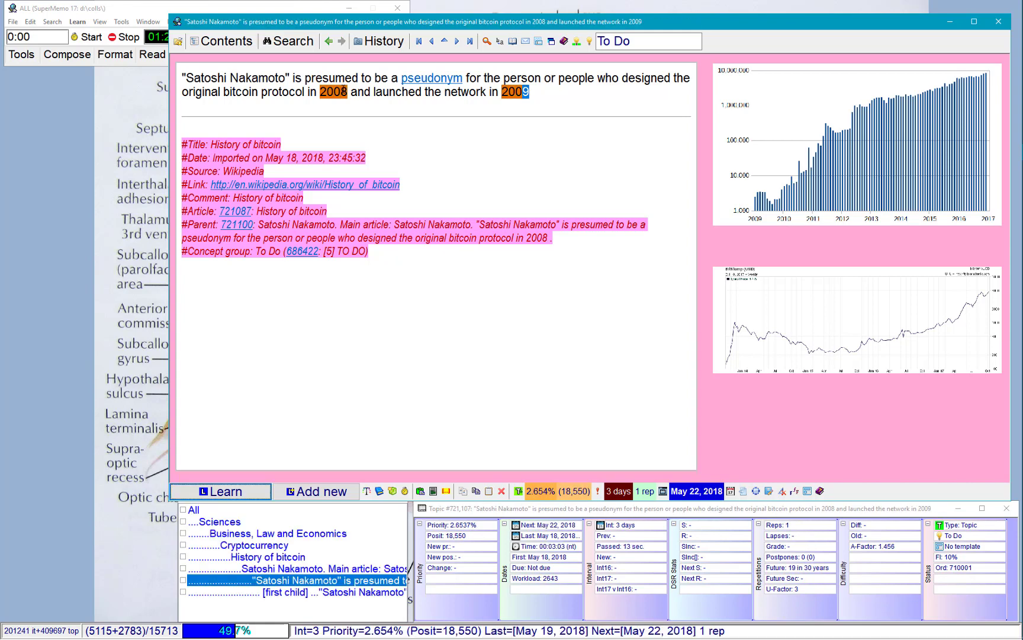
pyautogui.hotkey('alt', 'Left')
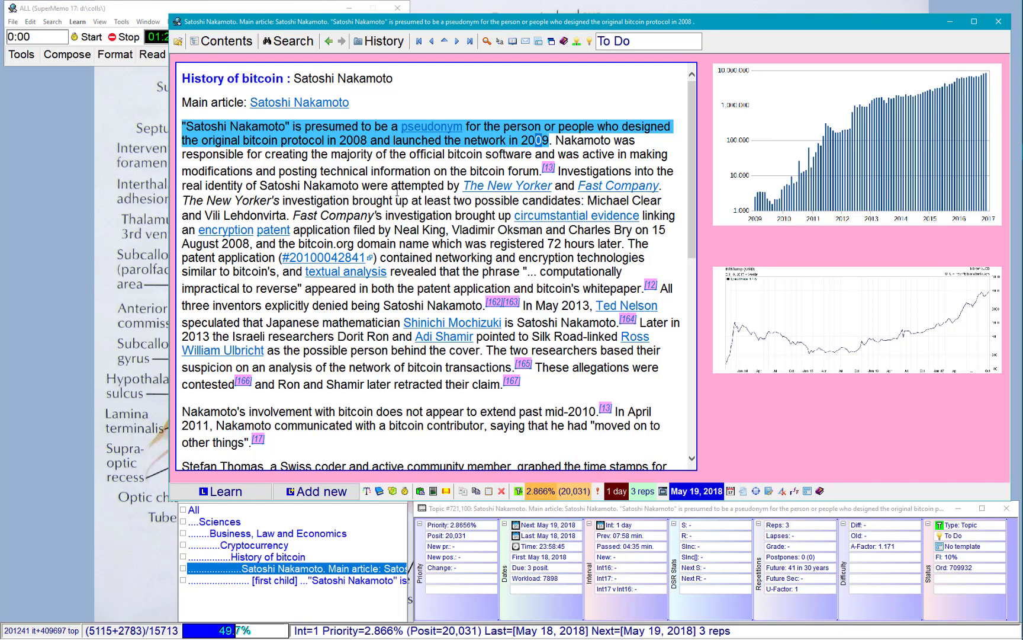
# Extract the Stefan Thomas paragraph, without its trailing citation, as a new topic
pyautogui.click(448, 213)
pyautogui.hotkey('shift', 'pagedown')
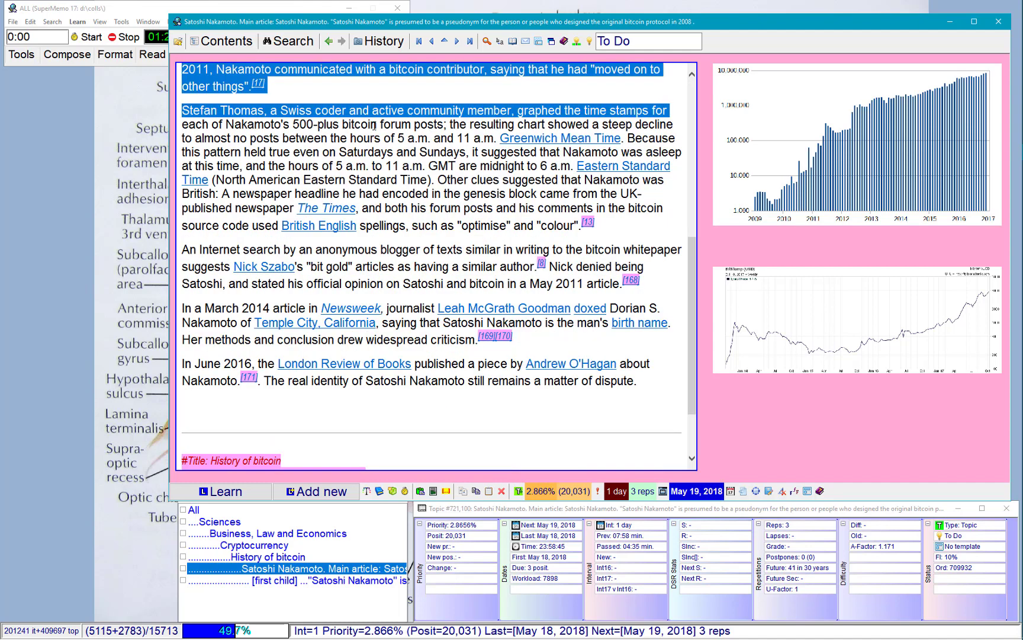
pyautogui.hotkey('shift', 'Down')
pyautogui.hotkey('shift', 'Down')
pyautogui.hotkey('shift', 'Down')
pyautogui.hotkey('shift', 'Down')
pyautogui.hotkey('shift', 'Down')
pyautogui.hotkey('shift', 'Down')
pyautogui.hotkey('shift', 'Down')
pyautogui.hotkey('shift', 'Down')
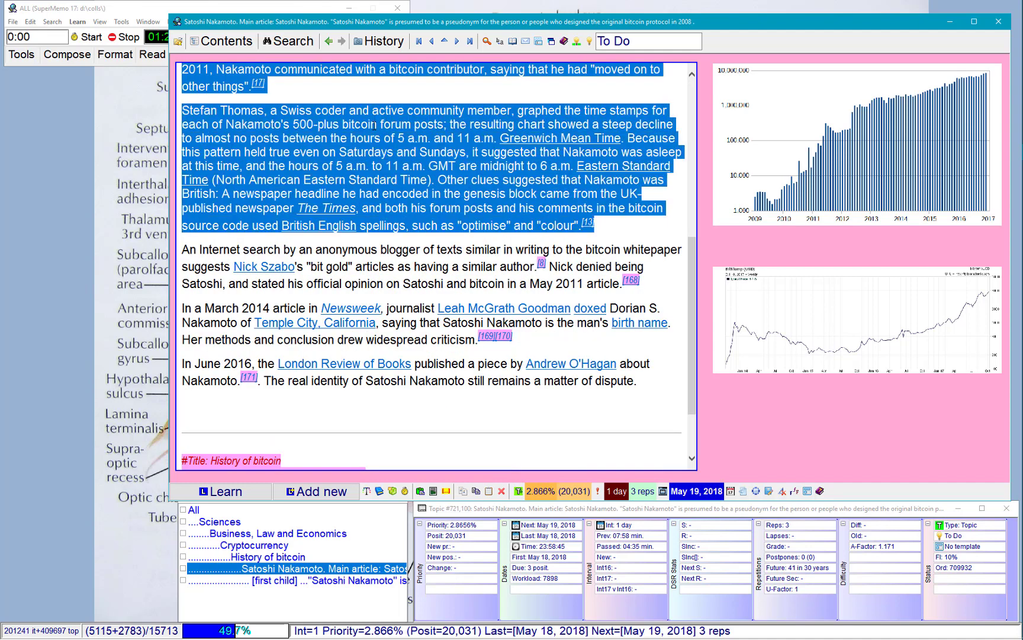
pyautogui.hotkey('shift', 'Left')
pyautogui.hotkey('shift', 'Left')
pyautogui.hotkey('shift', 'Left')
pyautogui.hotkey('alt', 'x')
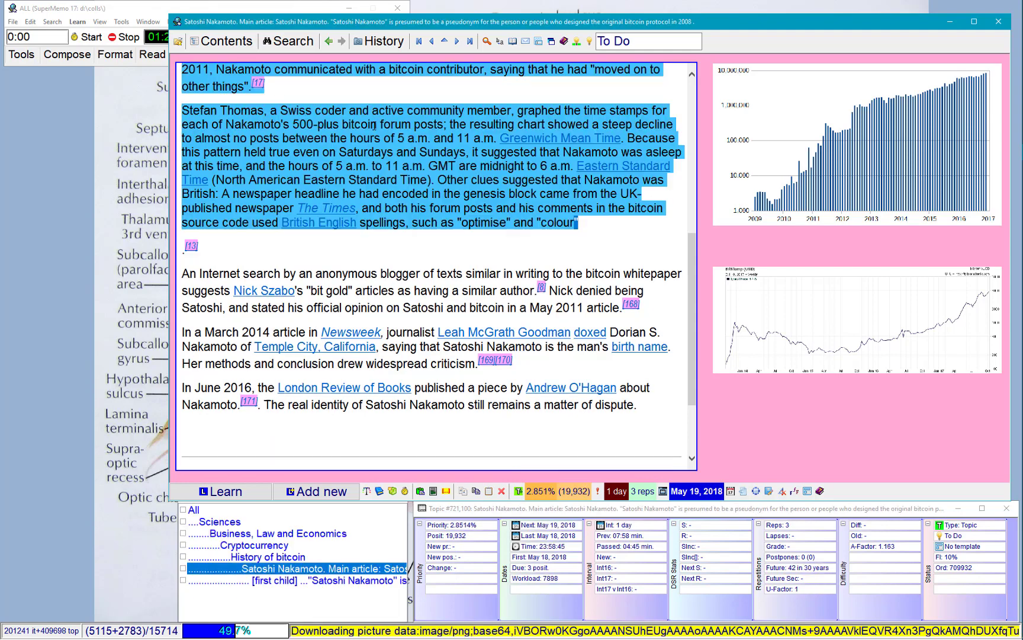
# Extract the article's last three paragraphs, then mark the article Done and confirm removing its content
pyautogui.press('Down')
pyautogui.press('Down')
pyautogui.hotkey('shift', 'Down')
pyautogui.hotkey('shift', 'Down')
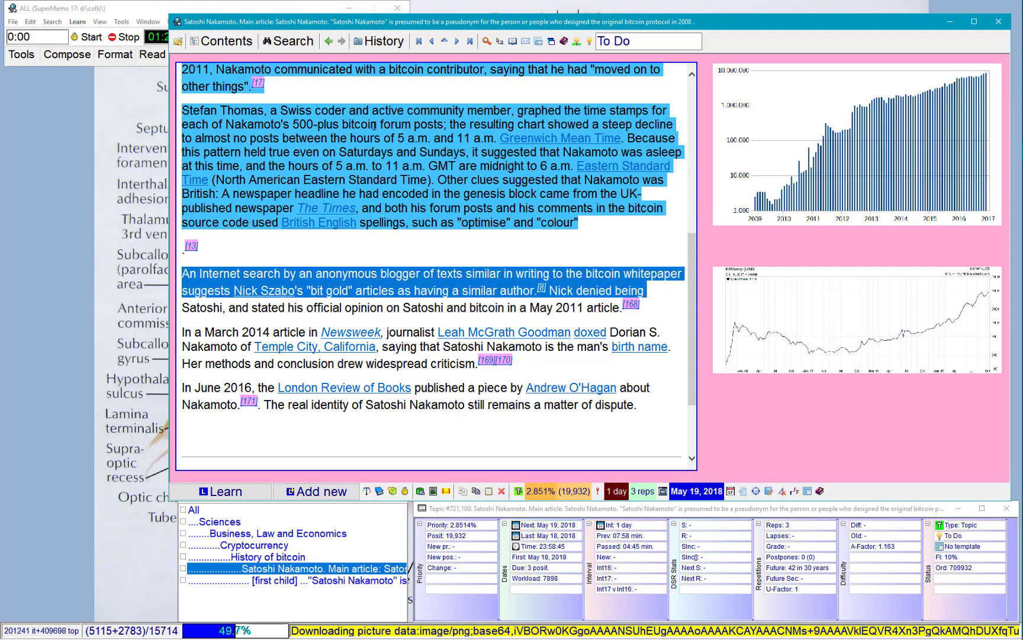
pyautogui.hotkey('shift', 'Down')
pyautogui.hotkey('shift', 'Down')
pyautogui.hotkey('shift', 'Down')
pyautogui.hotkey('shift', 'Down')
pyautogui.hotkey('shift', 'Down')
pyautogui.hotkey('shift', 'Down')
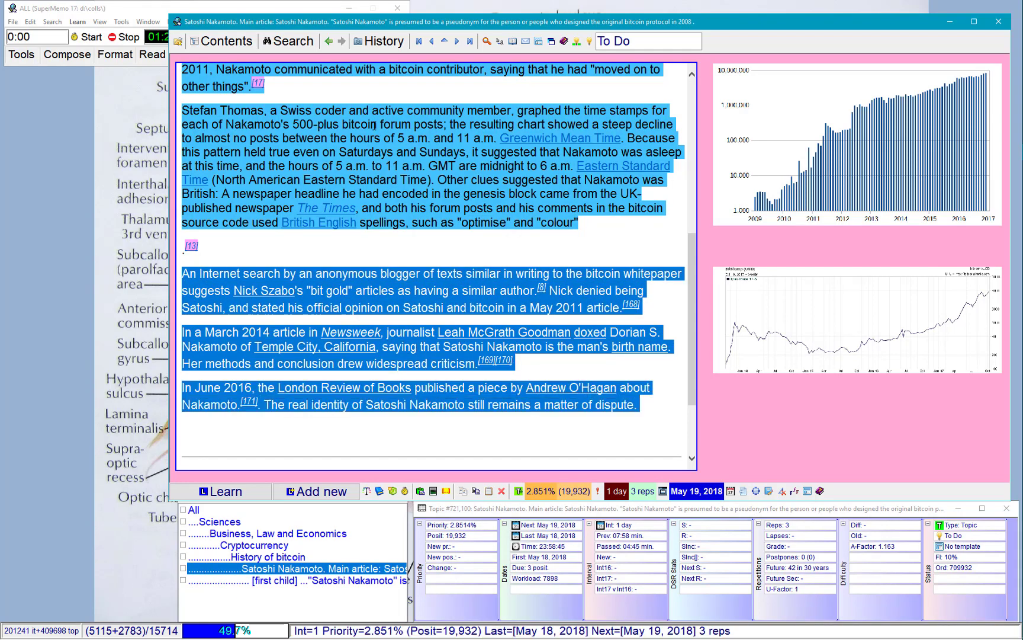
pyautogui.hotkey('shift', 'Left')
pyautogui.hotkey('alt', 'x')
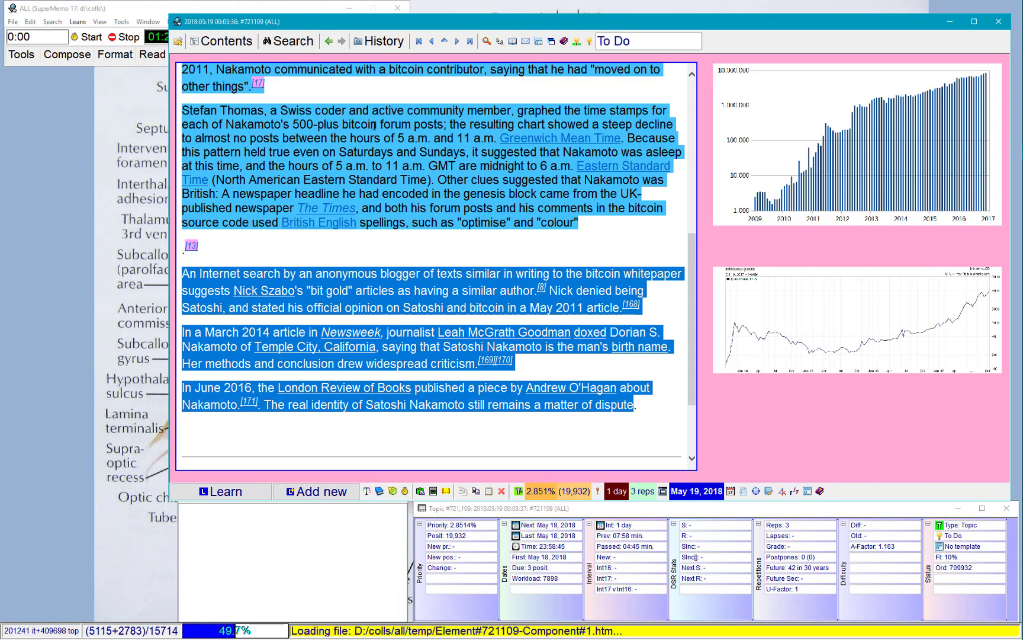
pyautogui.hotkey('ctrl', 'shift', 'Return')
pyautogui.press('Return')
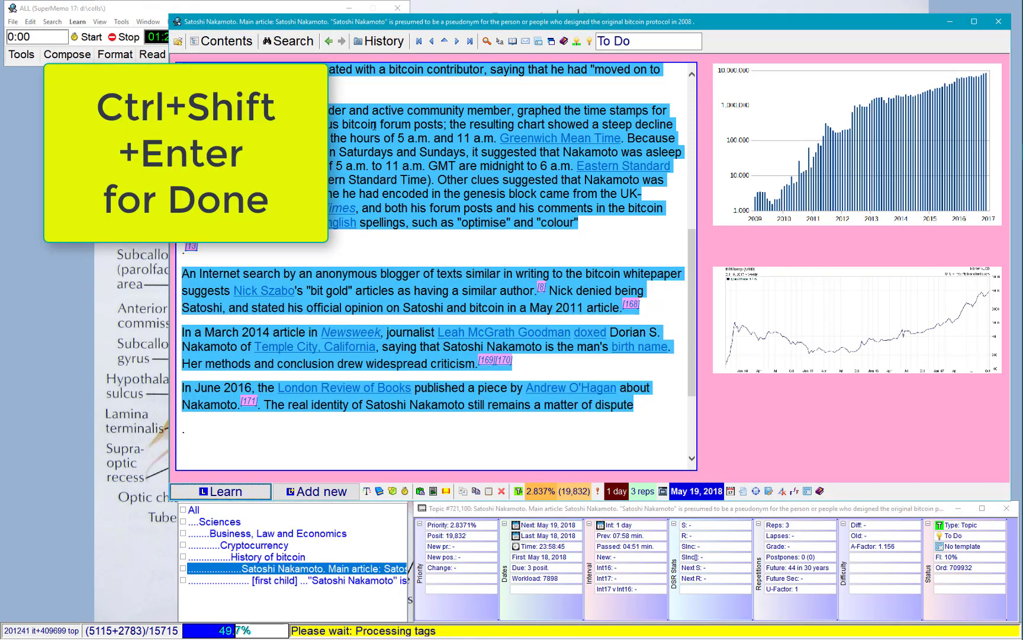
# Confirm dismissing the Satoshi Nakamoto article from learning and close the end-of-subset message
pyautogui.press('Return')
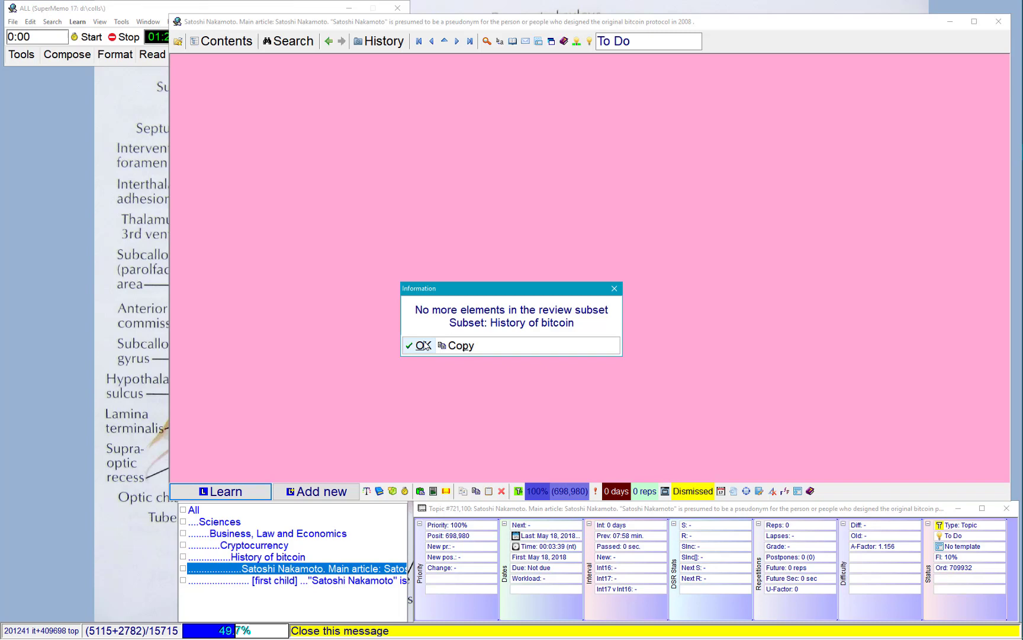
pyautogui.click(424, 345)
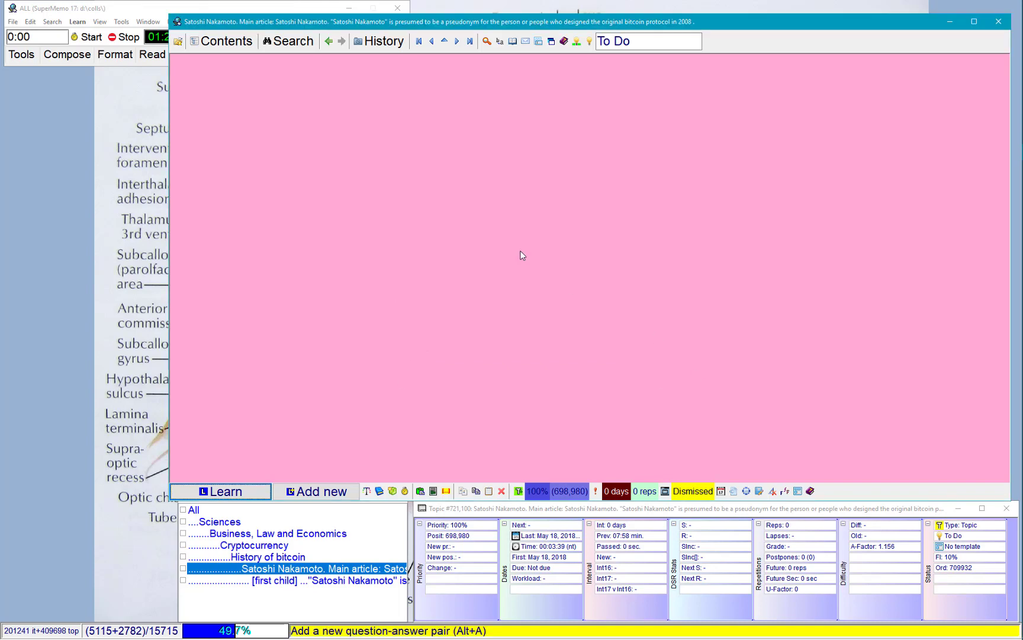
# Add all History of bitcoin branch elements to the outstanding queue, every 4th element, and close the 24-conversions report
pyautogui.click(446, 41)
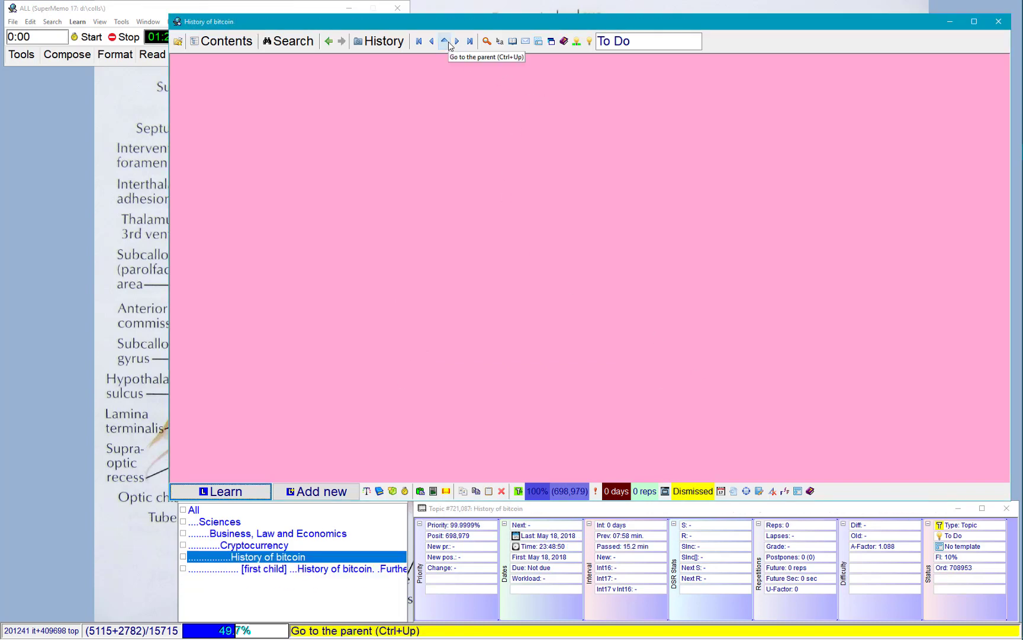
pyautogui.click(249, 47)
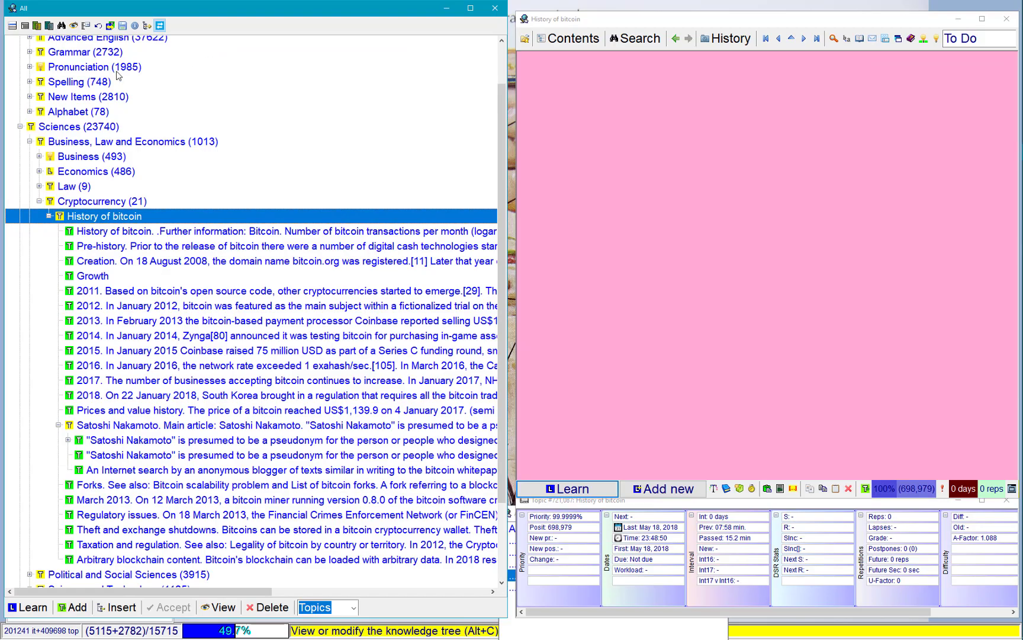
pyautogui.click(25, 25)
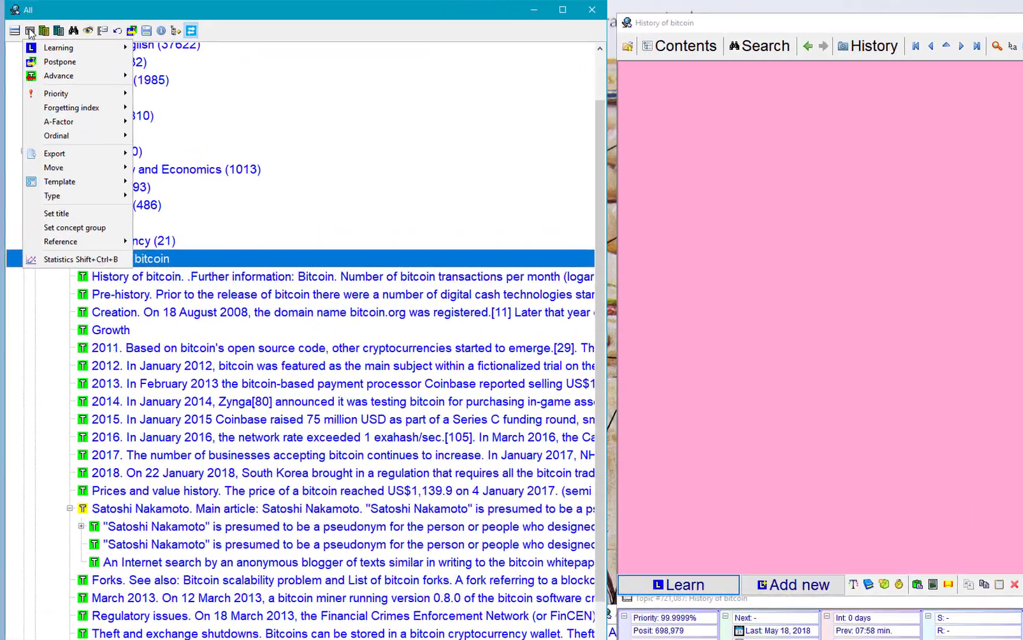
pyautogui.moveTo(59, 47)
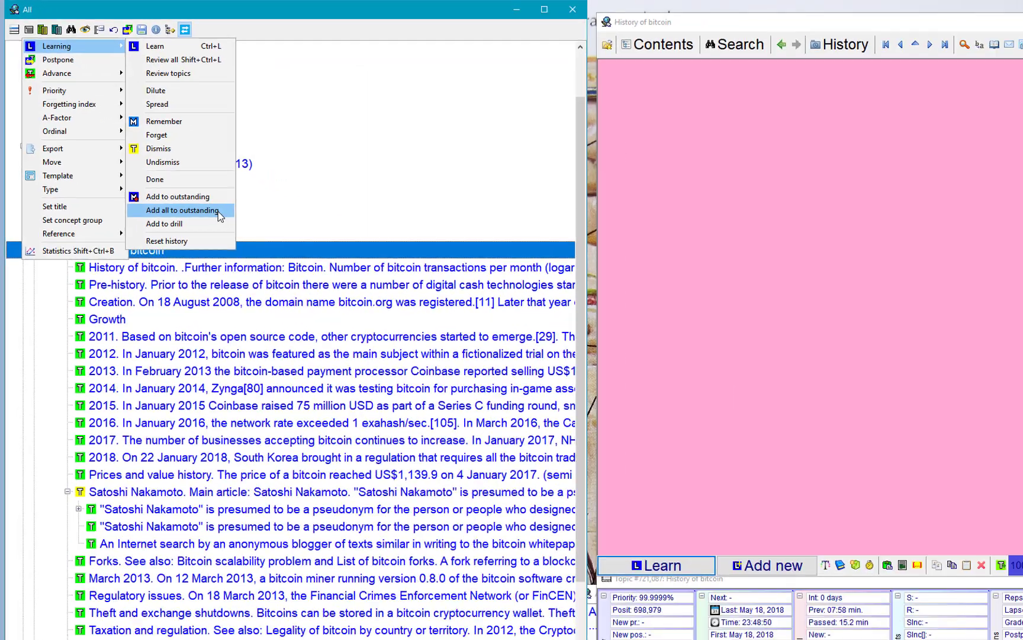
pyautogui.click(461, 451)
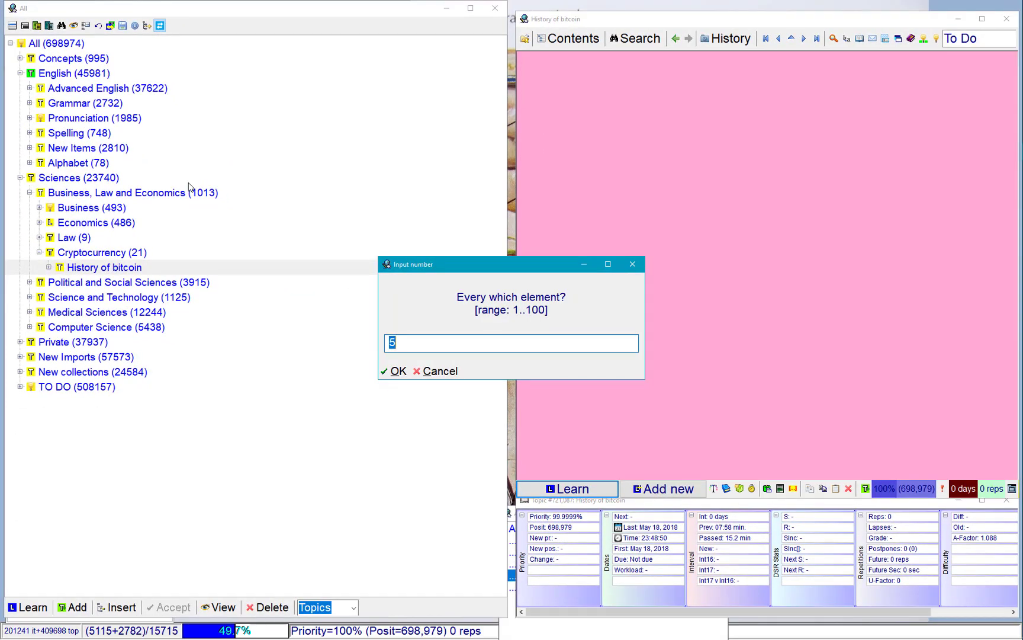
pyautogui.write('4')
pyautogui.click(400, 370)
pyautogui.click(425, 338)
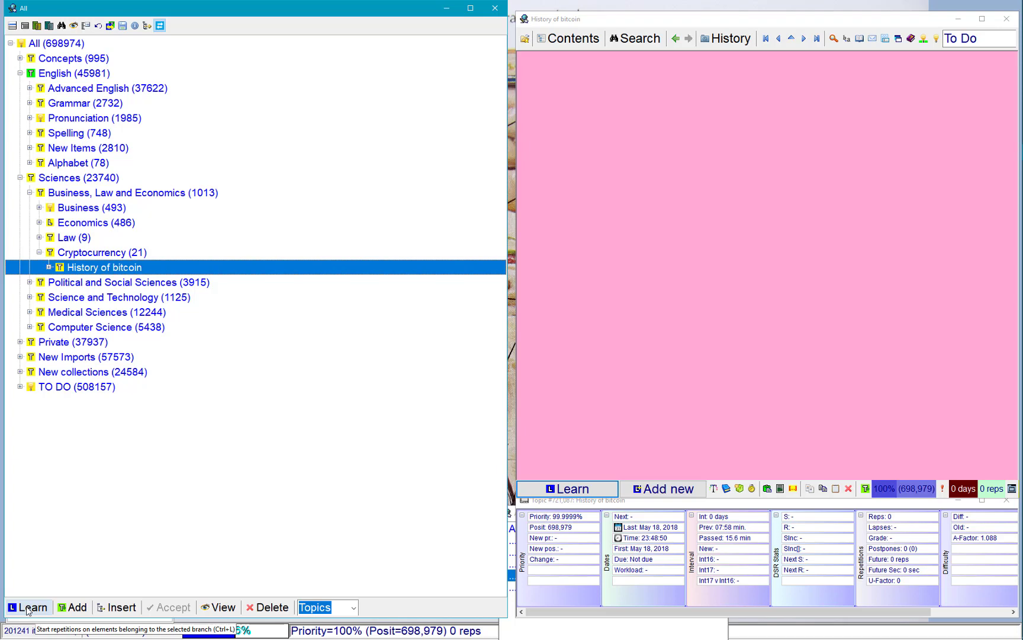
# Start the branch review and extract the monthly bitcoin transactions chart with its caption
pyautogui.click(28, 609)
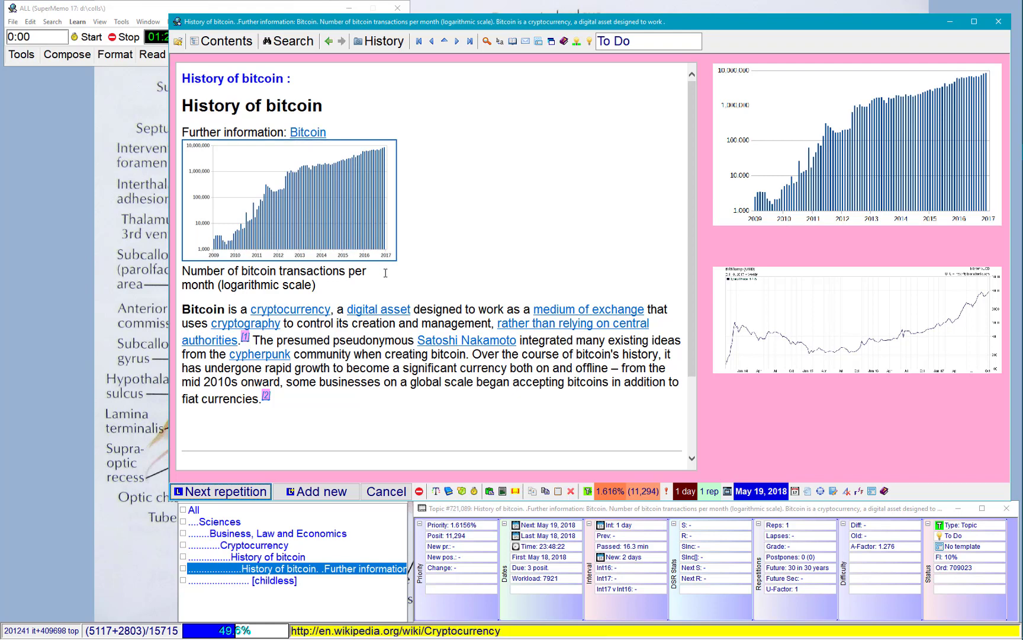
pyautogui.click(460, 250)
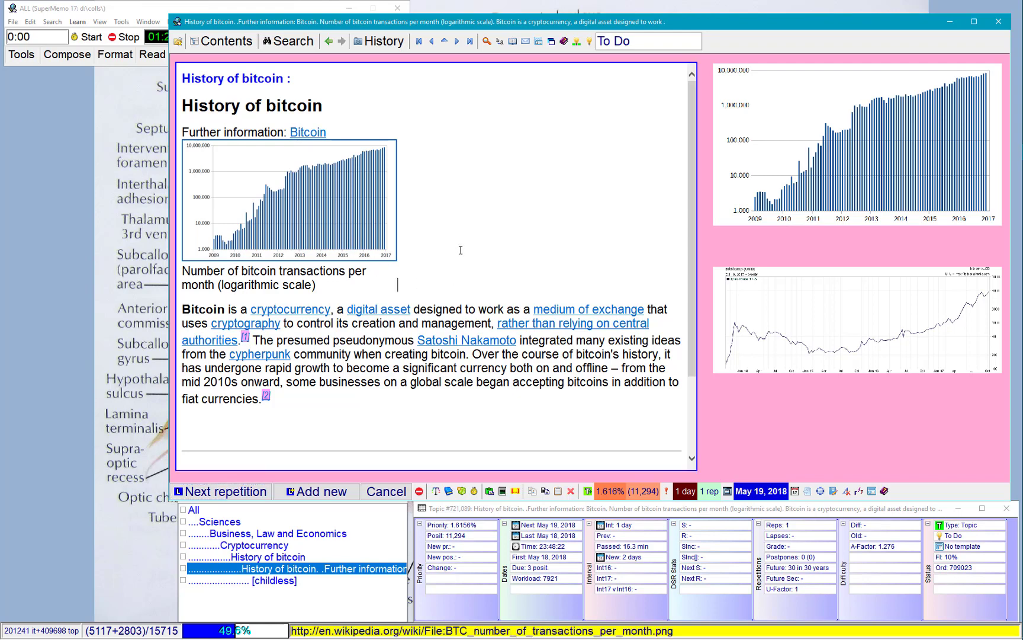
pyautogui.hotkey('shift', 'Down')
pyautogui.hotkey('alt', 'x')
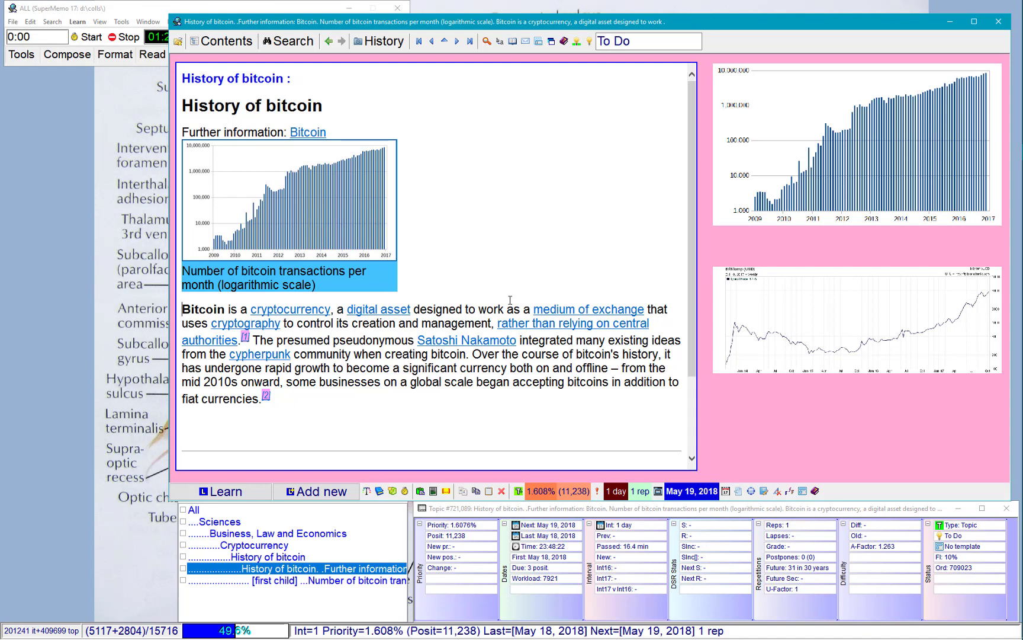
# Extract the opening sentence of the intro paragraph and make a cloze item hiding "central authorities"
pyautogui.keyDown('shift'); pyautogui.click(240, 341); pyautogui.keyUp('shift')
pyautogui.hotkey('alt', 'x')
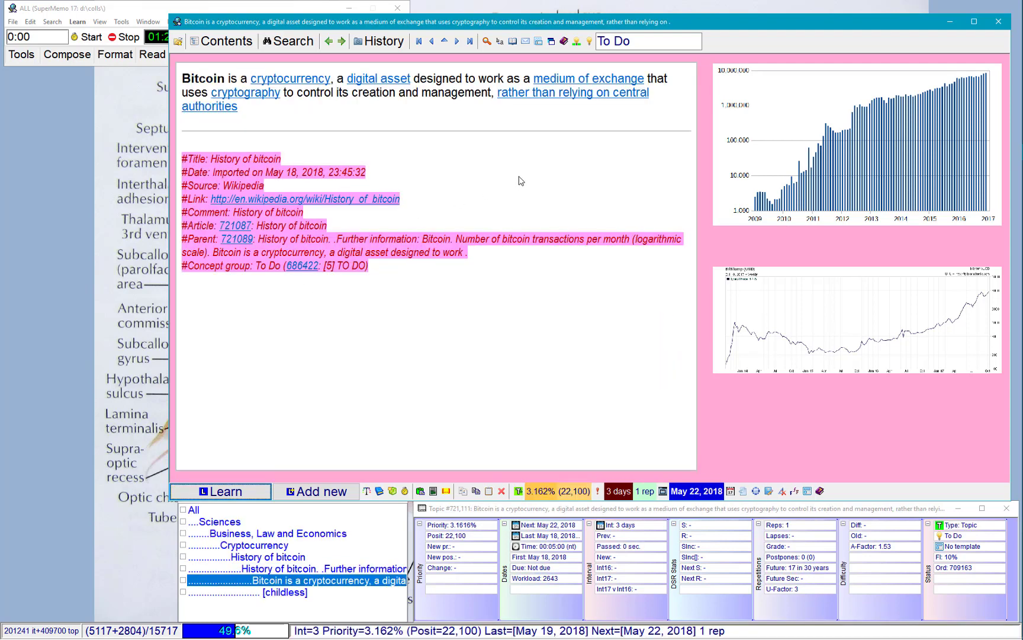
pyautogui.click(433, 92)
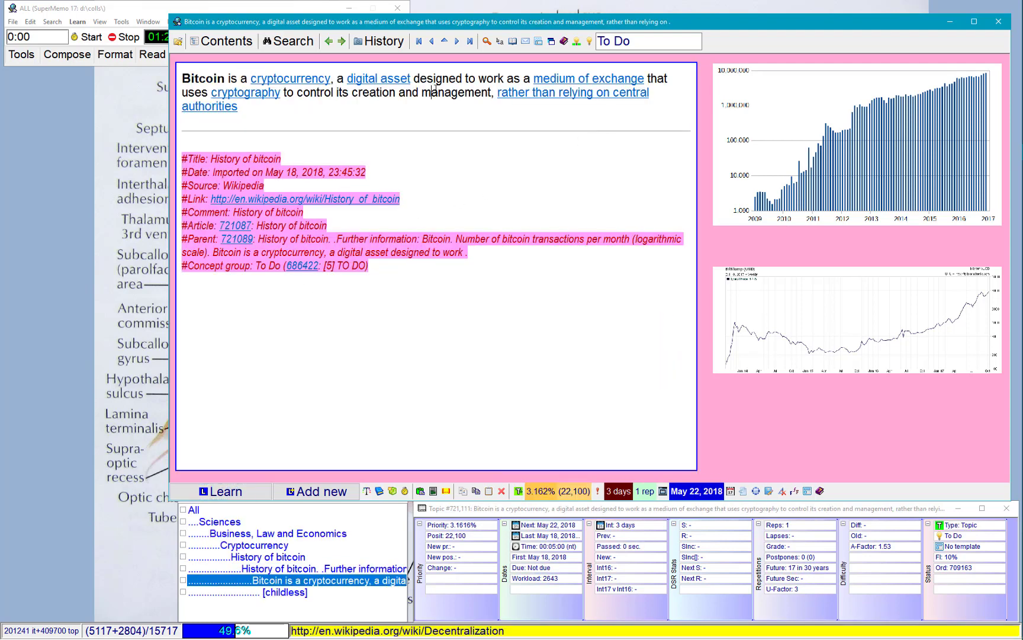
pyautogui.click(619, 93)
pyautogui.hotkey('ctrl', 'shift', 'Down')
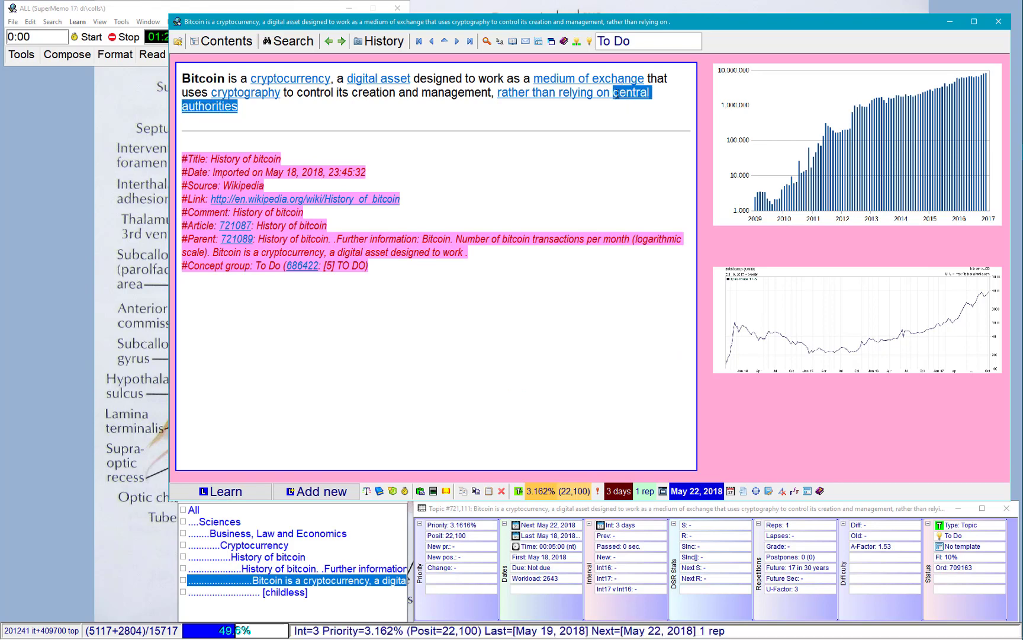
pyautogui.hotkey('alt', 'x')
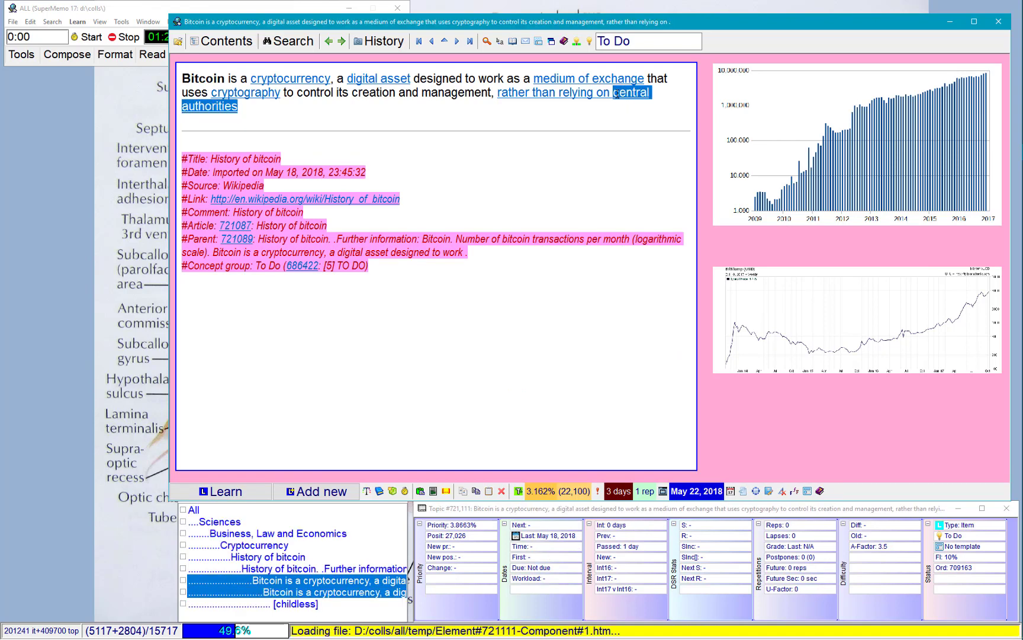
# Back in the History of bitcoin article, extract the rest of the paragraph and mark the intro topic Done
pyautogui.hotkey('ctrl', 'shift', 'Return')
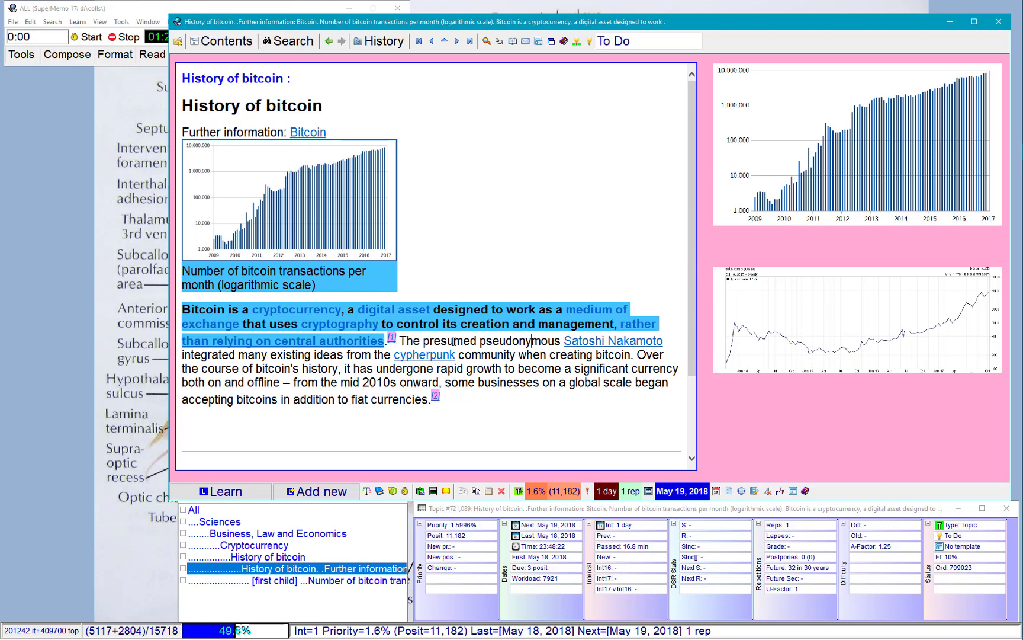
pyautogui.keyDown('shift'); pyautogui.click(429, 393); pyautogui.keyUp('shift')
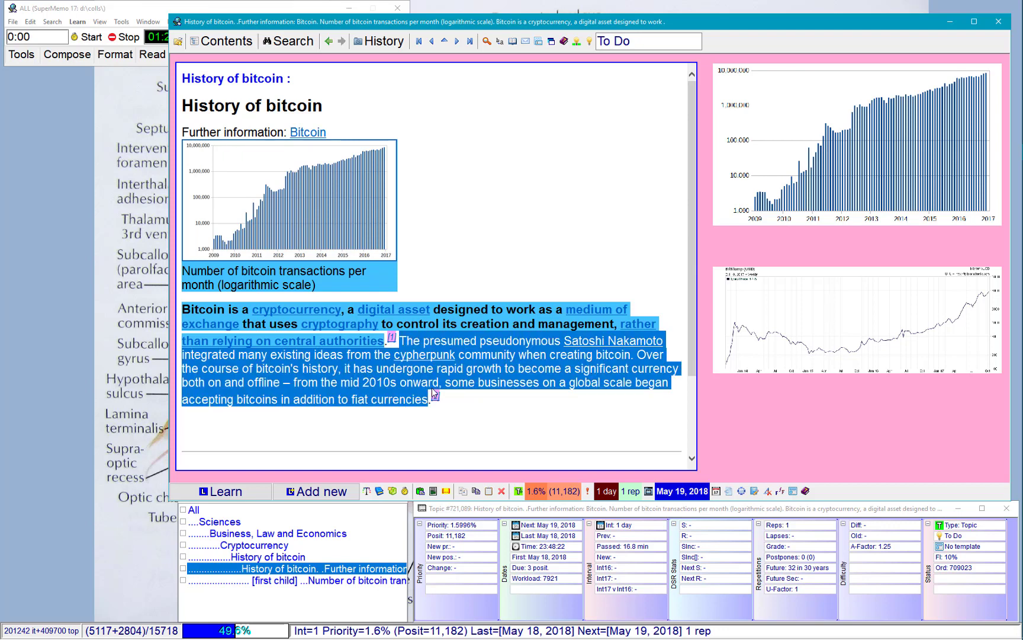
pyautogui.hotkey('alt', 'x')
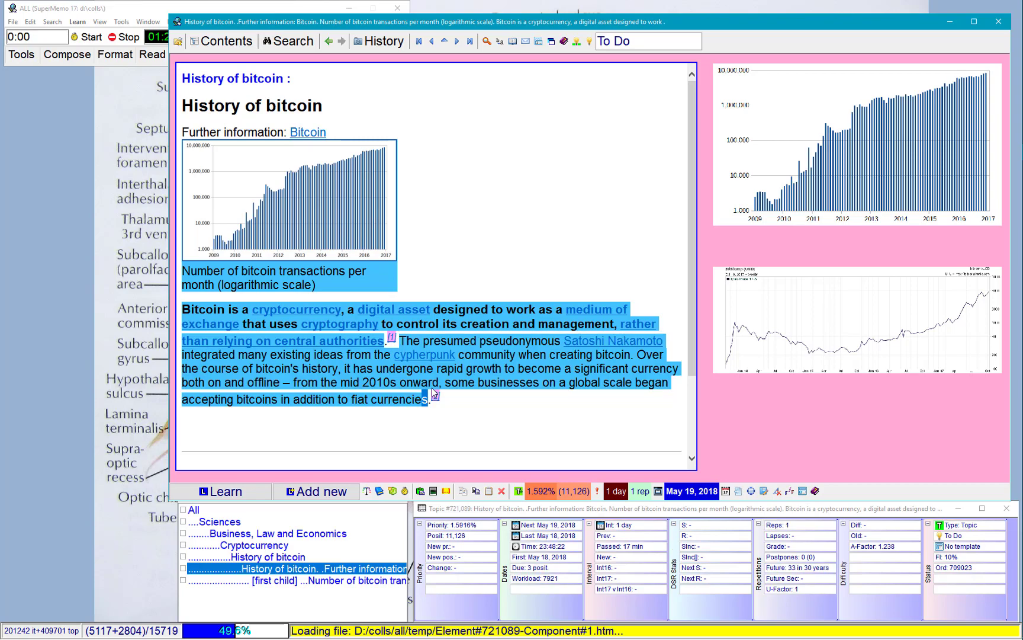
pyautogui.hotkey('ctrl', 'shift', 'Return')
# Confirm dismissing the intro topic, skip past Pre-history, and begin working in the Creation topic's text
pyautogui.press('Return')
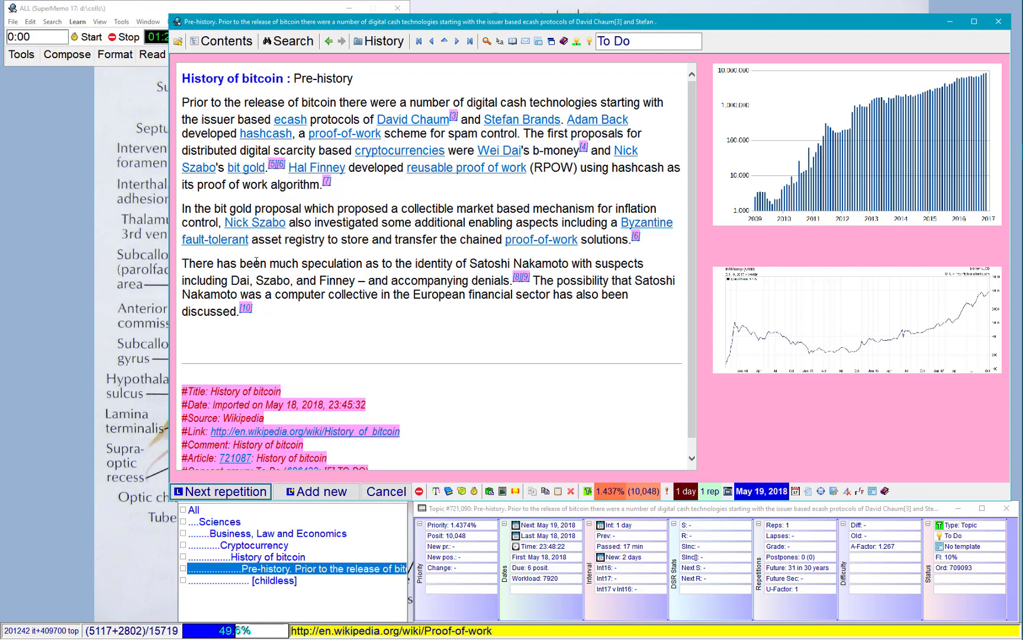
pyautogui.press('Return')
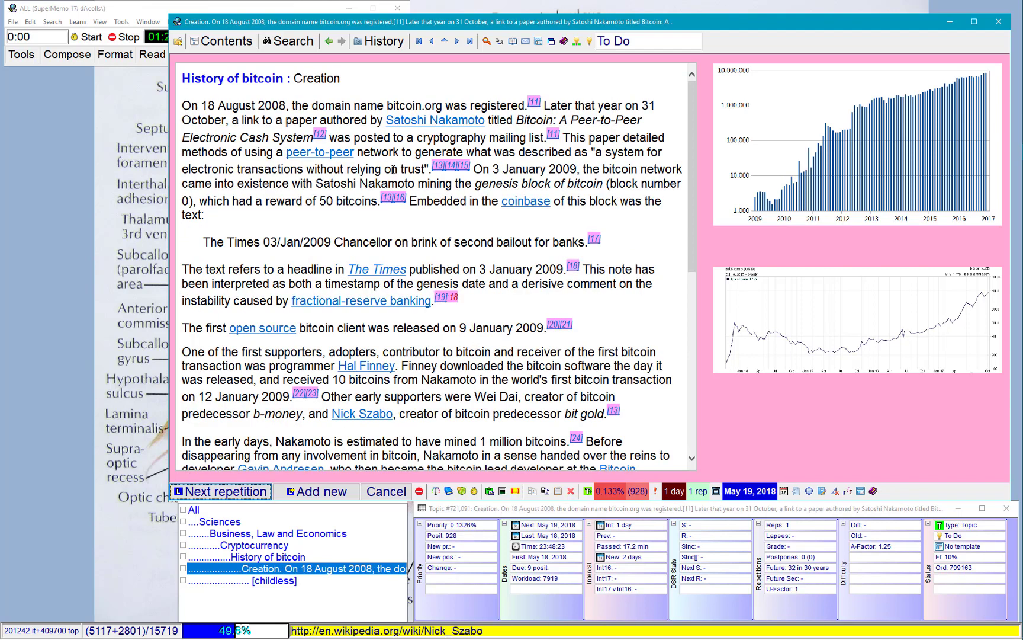
pyautogui.click(351, 106)
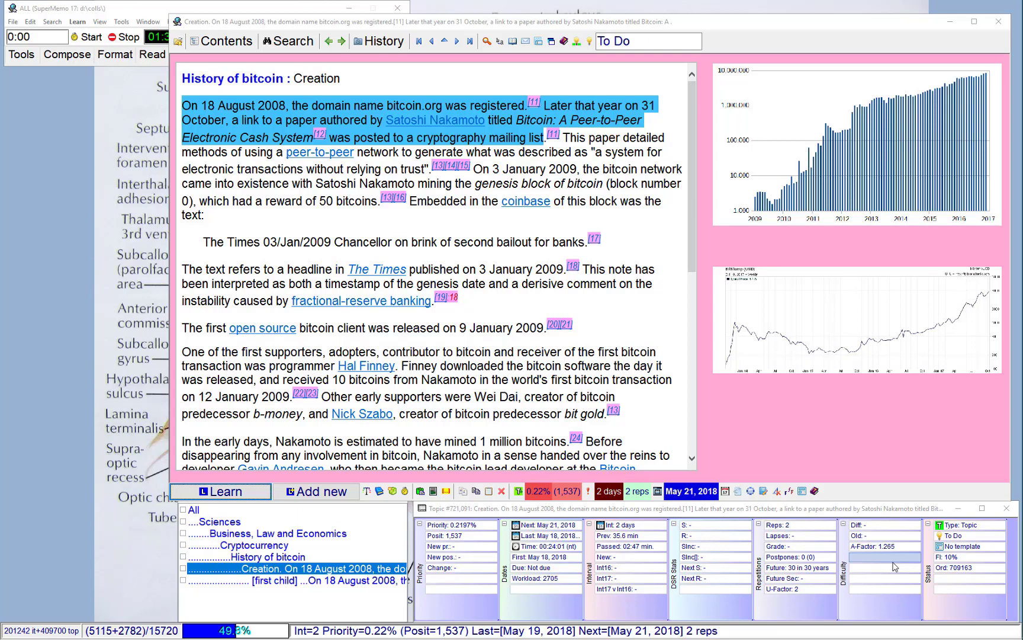
# Return to the History of bitcoin article and list all 30 elements of its branch
pyautogui.click(445, 42)
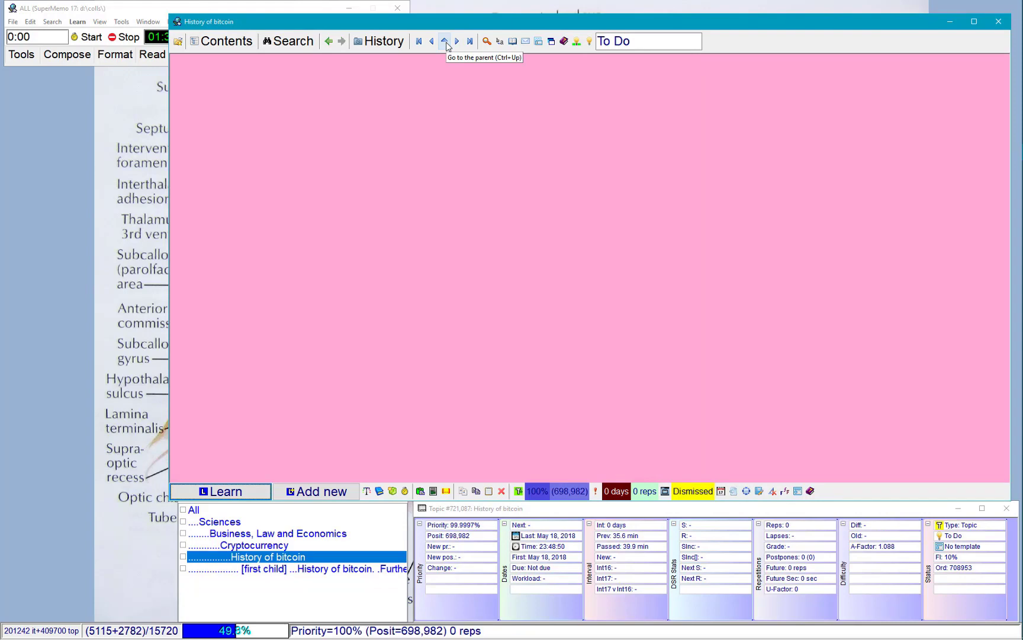
pyautogui.hotkey('ctrl', 'space')
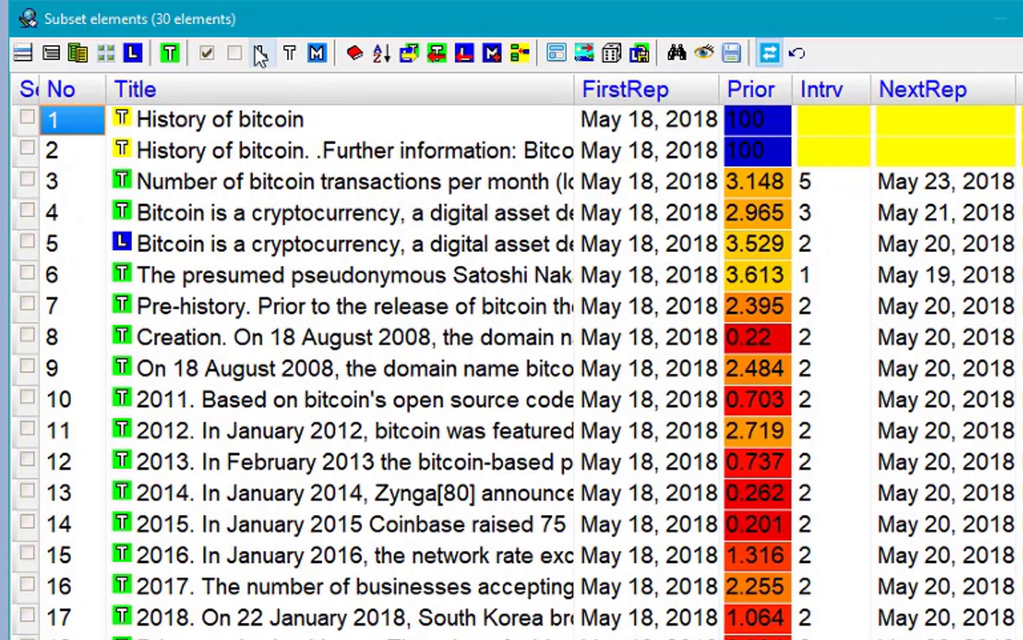
# Keep only the 3 cloze items and add them to the outstanding queue every 5th element, not skipping today's reviews
pyautogui.click(255, 50)
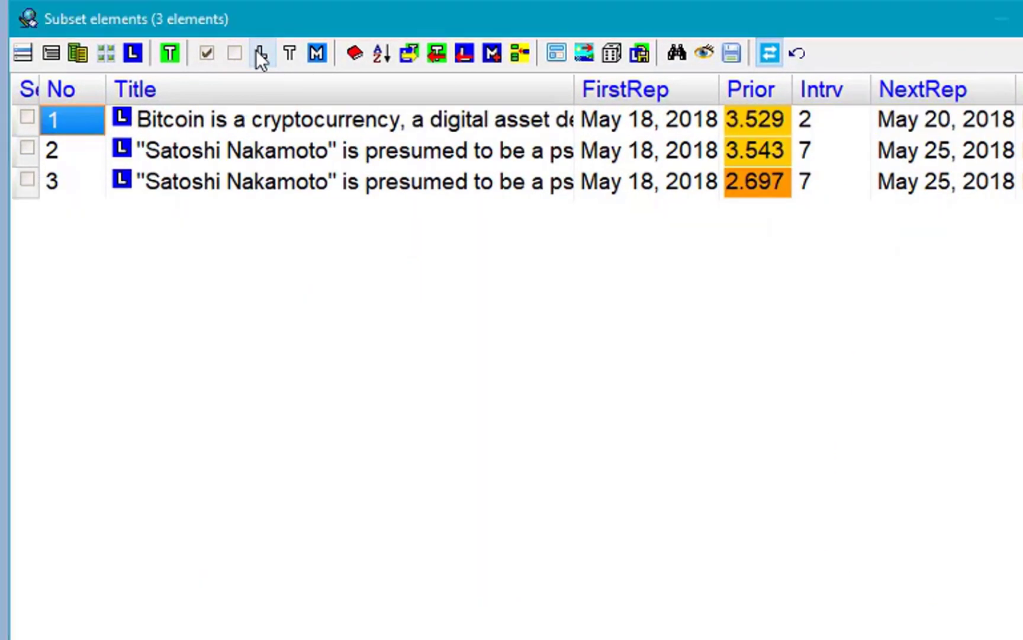
pyautogui.click(491, 53)
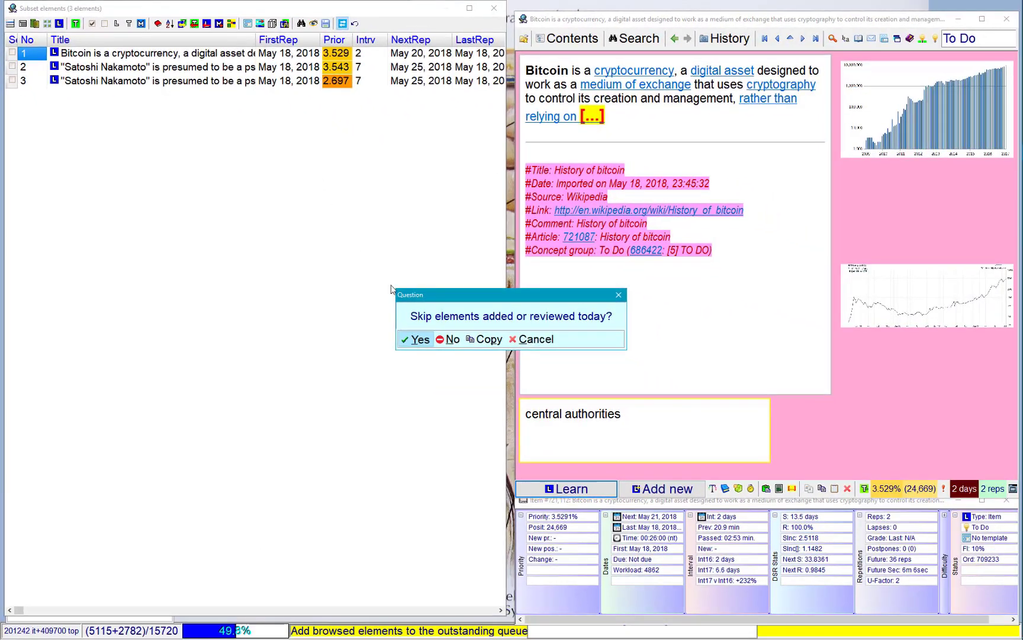
pyautogui.click(479, 363)
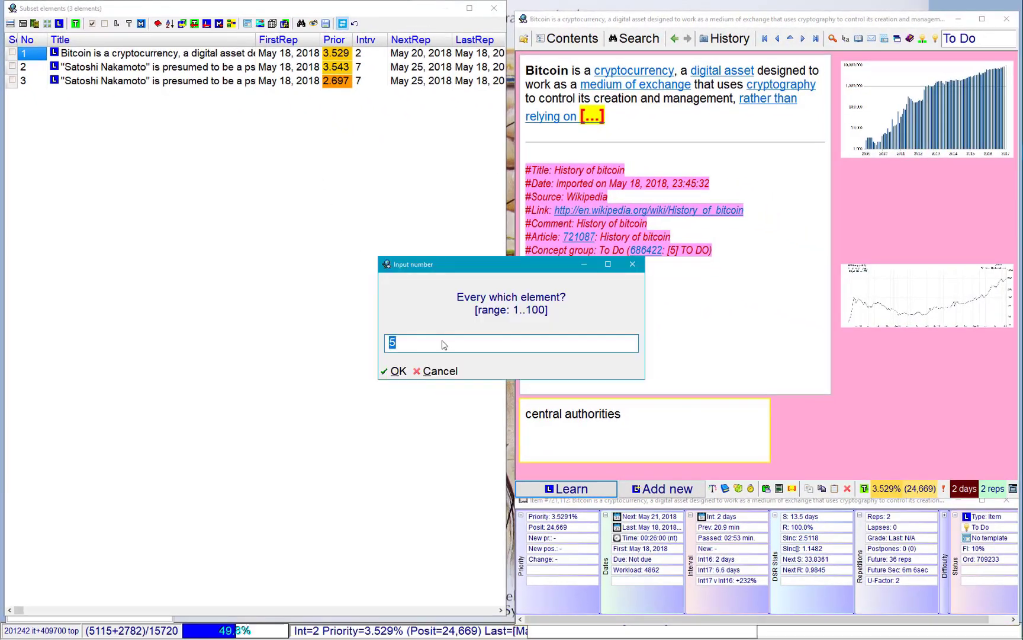
pyautogui.click(395, 370)
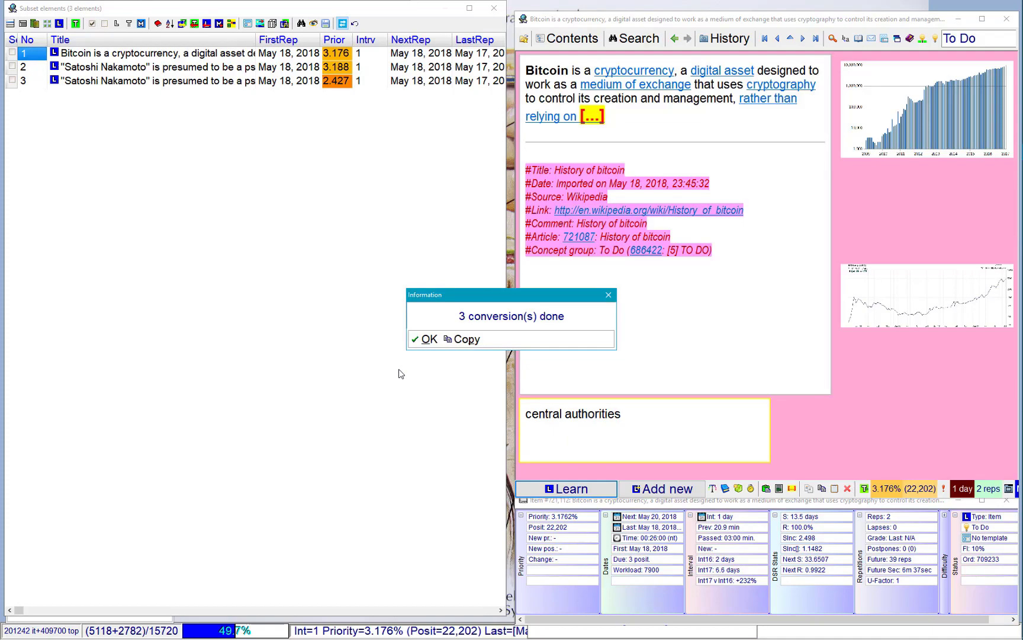
pyautogui.click(422, 342)
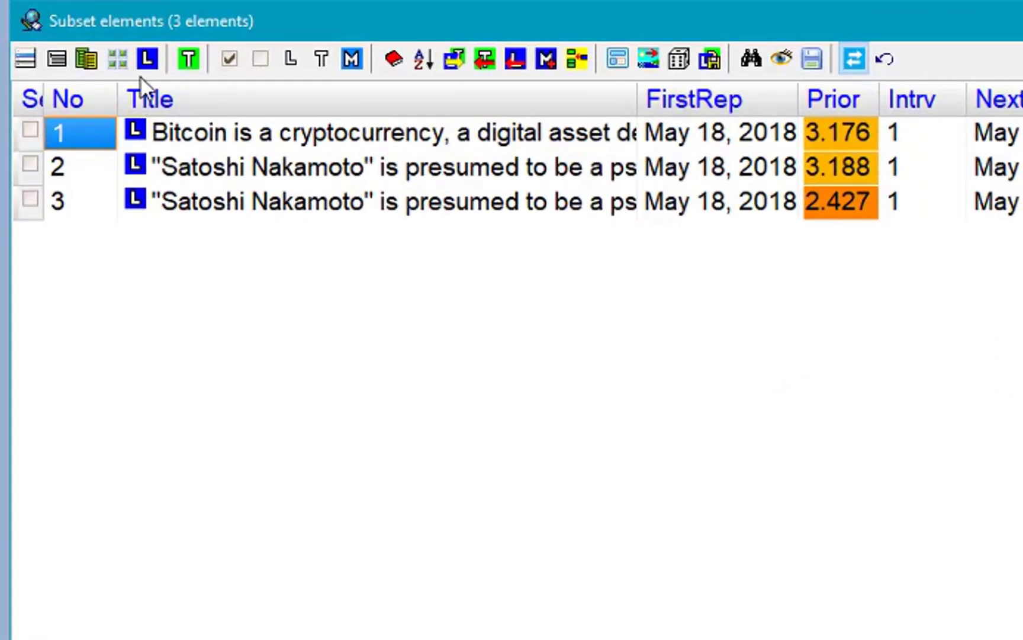
# Start learning the three-item subset and grade the first cloze Good
pyautogui.click(146, 54)
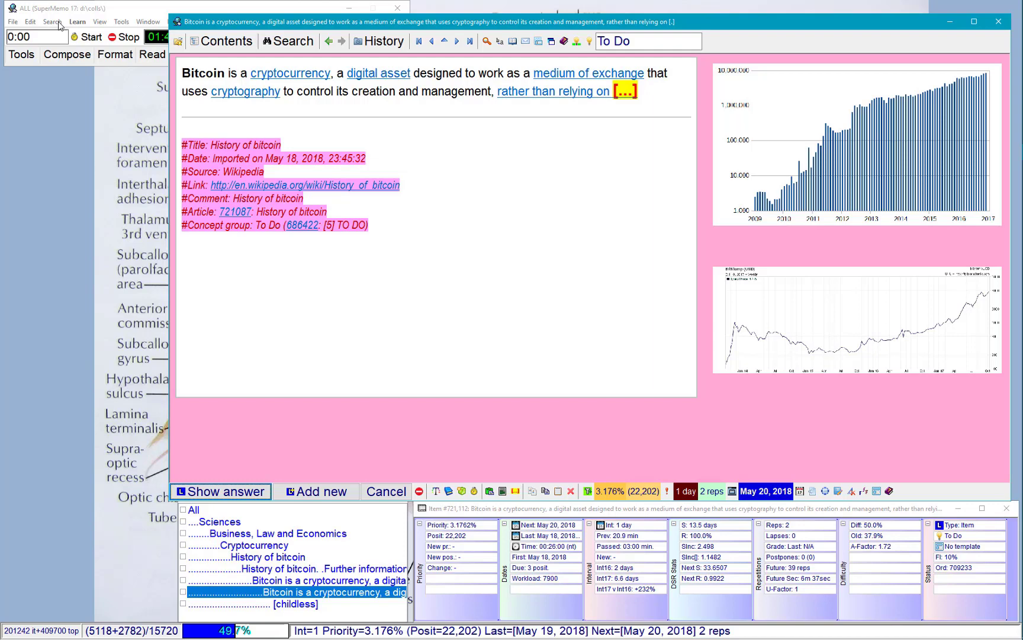
pyautogui.click(247, 492)
pyautogui.click(246, 493)
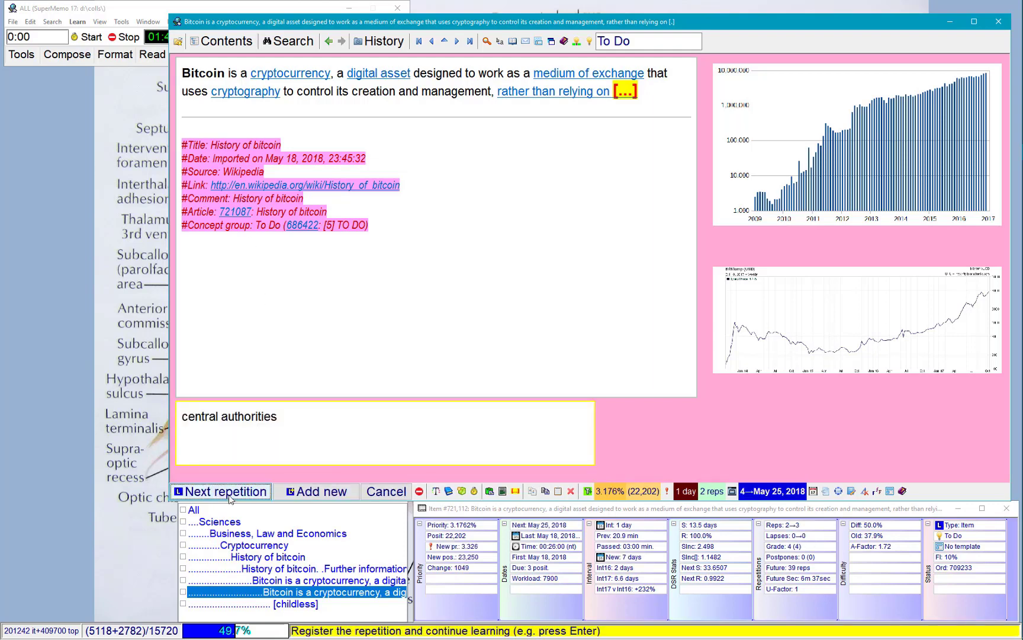
pyautogui.click(246, 494)
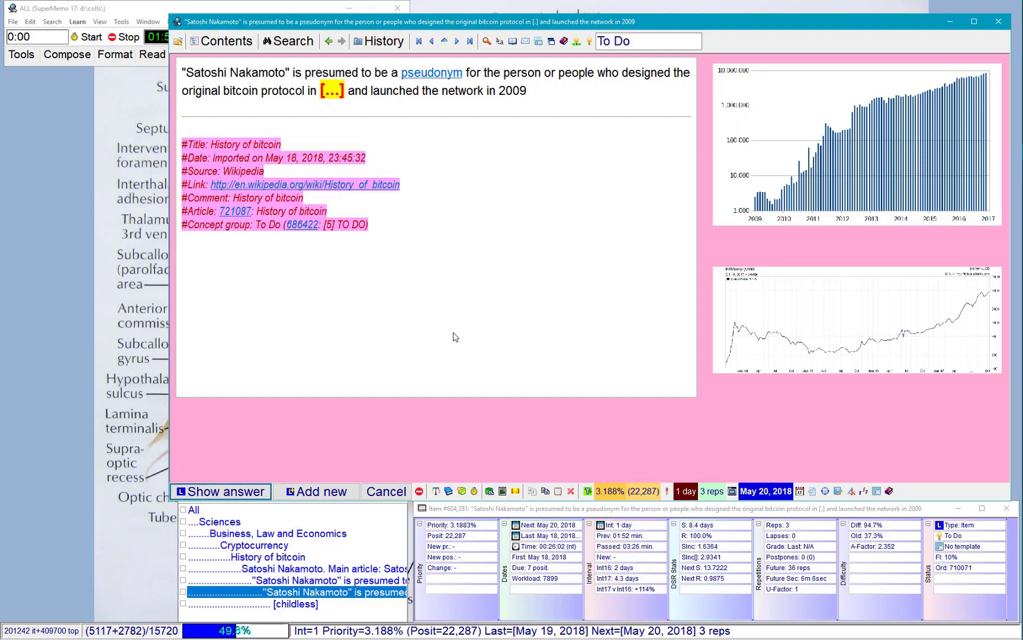
# Grade the 2008 cloze Good and set its priority to 66
pyautogui.click(236, 495)
pyautogui.click(236, 495)
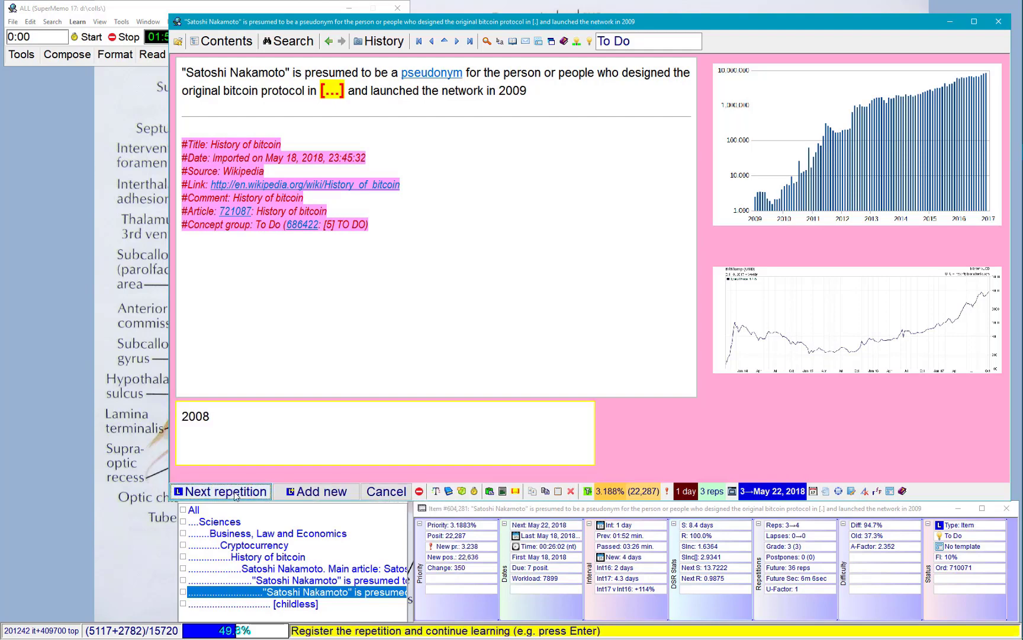
pyautogui.click(236, 495)
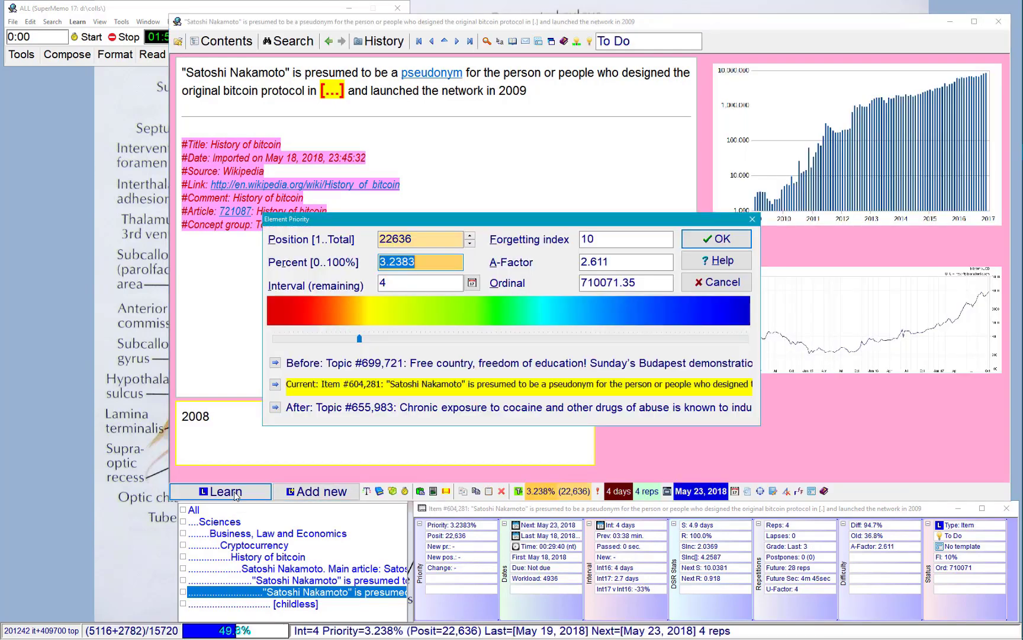
pyautogui.write('66')
pyautogui.press('Return')
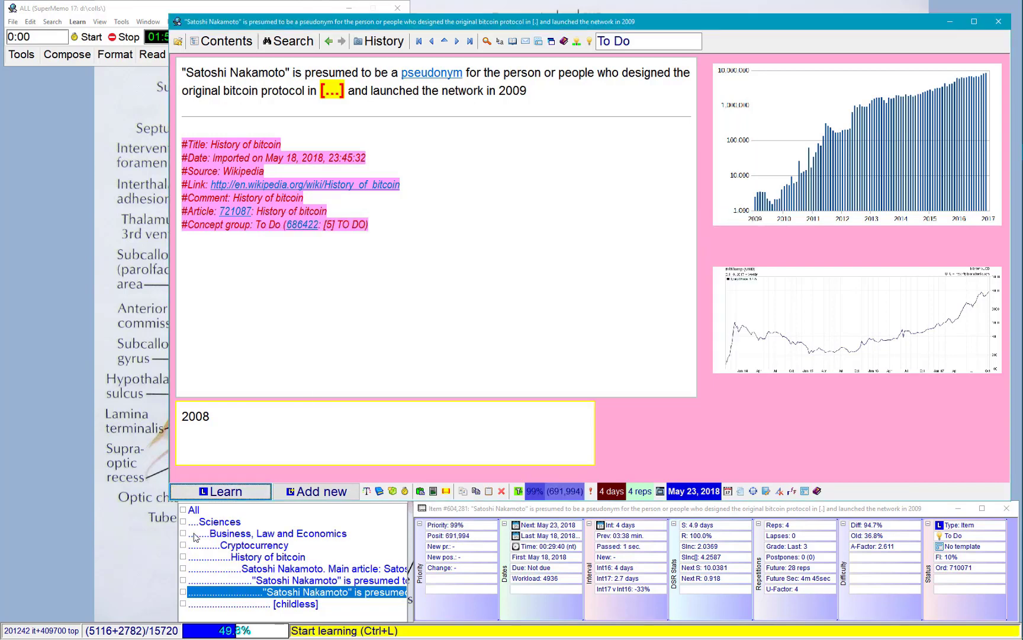
# Grade the 2009 cloze Good and dismiss the no-more-elements message
pyautogui.click(236, 495)
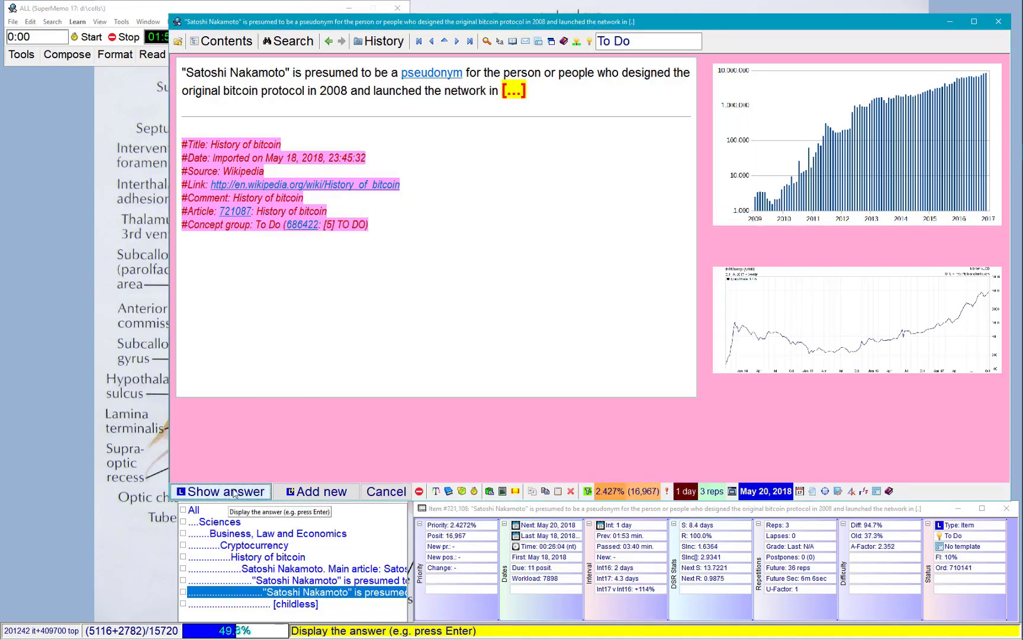
pyautogui.click(235, 493)
pyautogui.click(235, 494)
pyautogui.click(235, 493)
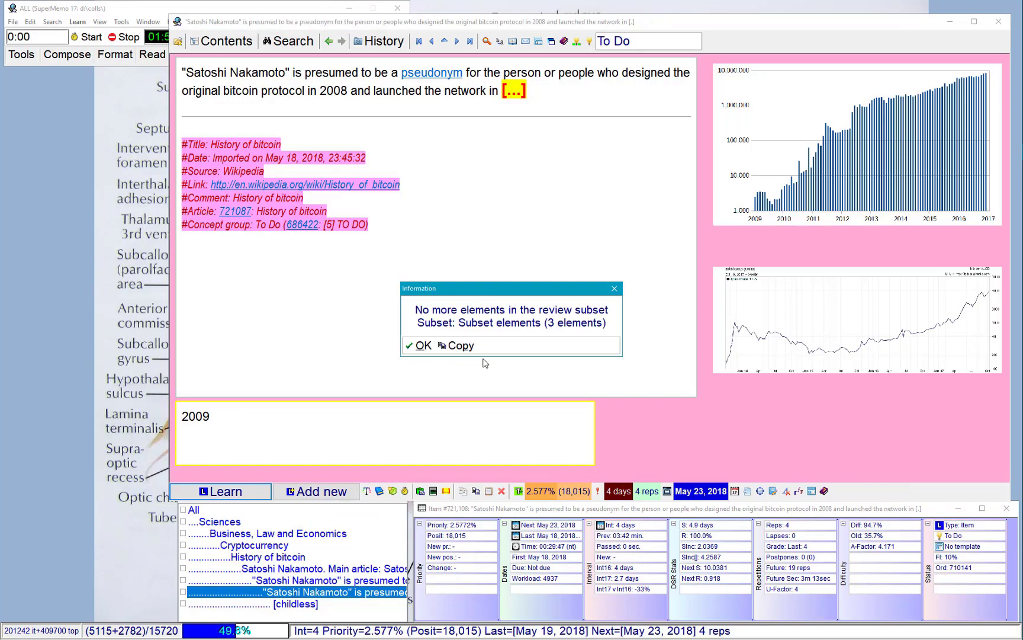
pyautogui.click(422, 345)
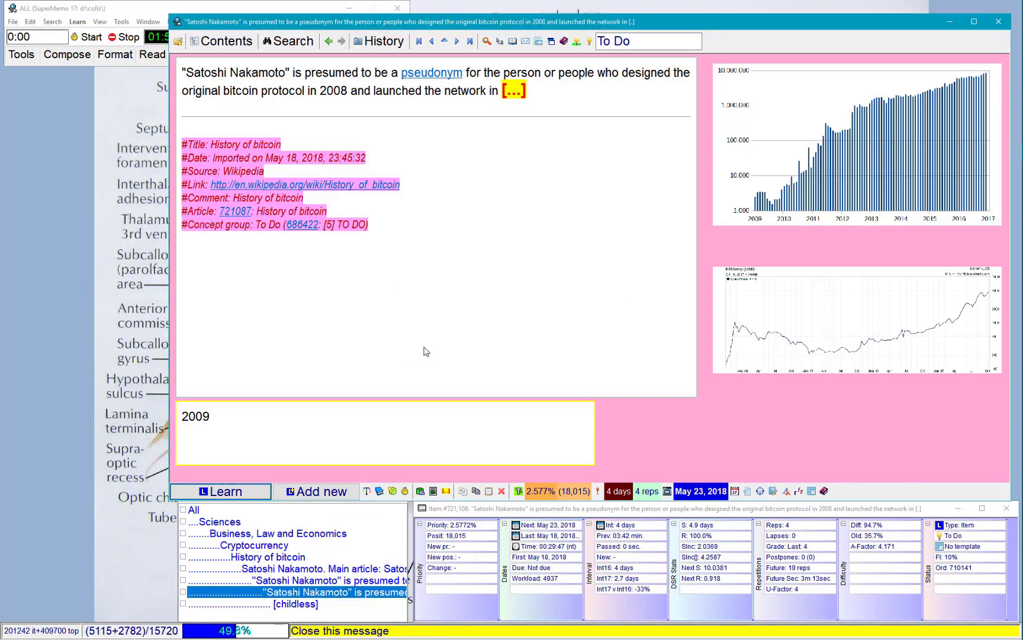